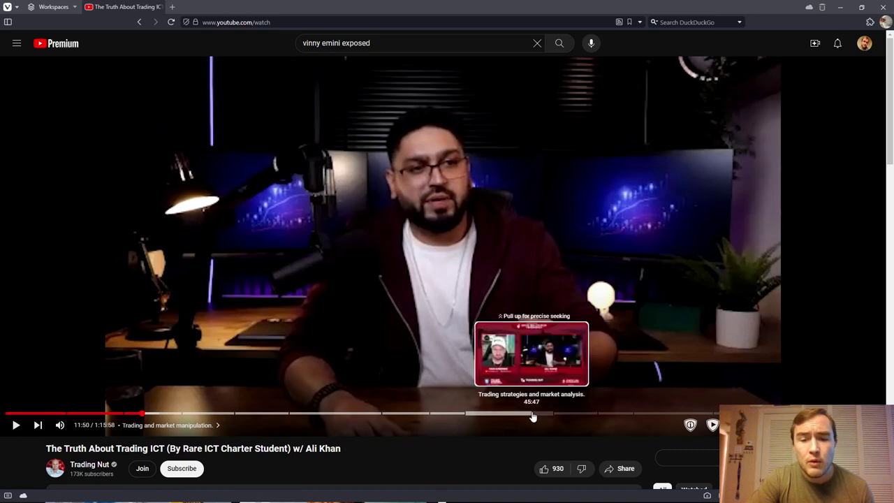
Skip the YouTube interview ahead to 47:41 and switch to the TradingView chart of MES1!
left_click(557, 415)
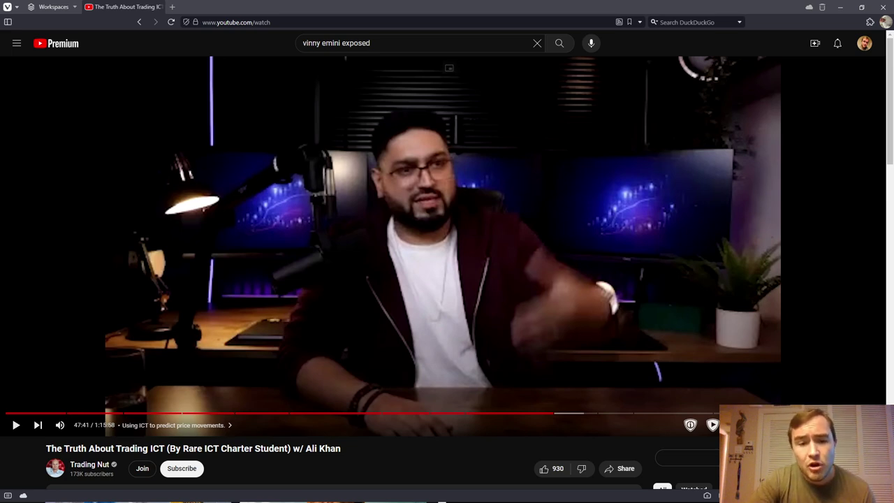
key("alt+Tab")
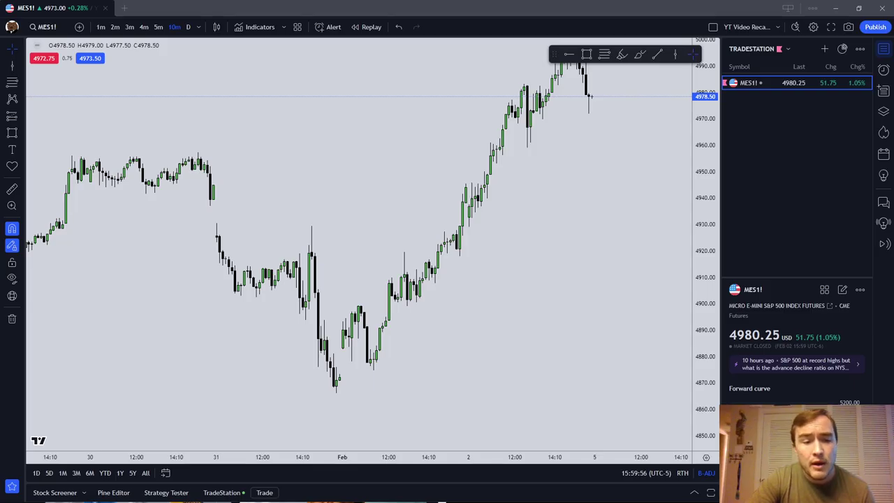
scroll(480, 353, "up", 1)
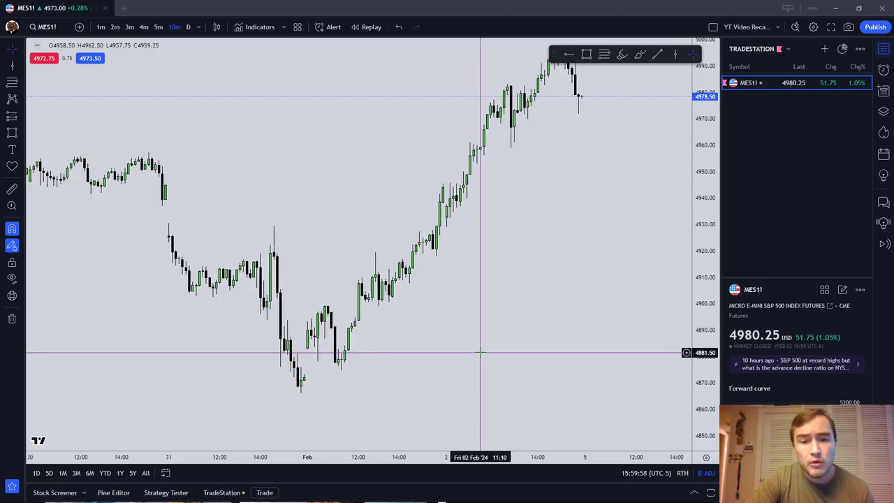
left_click_drag(480, 353, 424, 373)
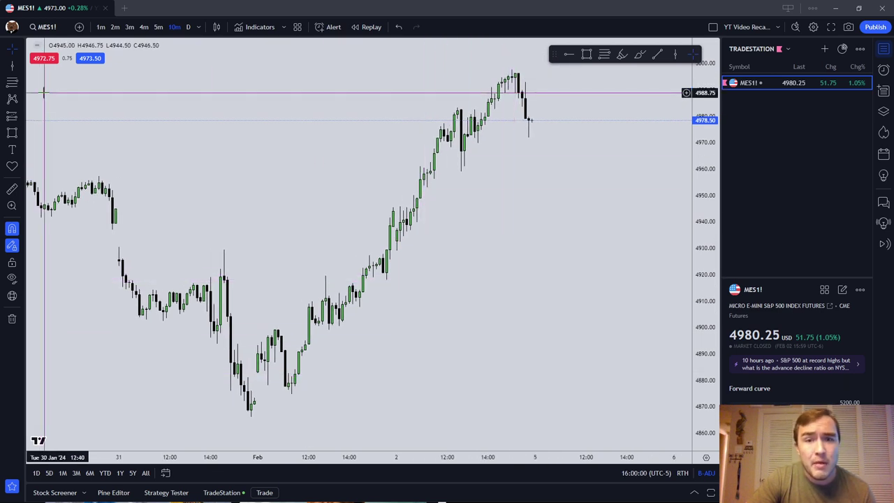
Draw short horizontal trend lines at candle levels along the Feb 1 rally, from 4884.00 up to 4929.50
left_click(657, 53)
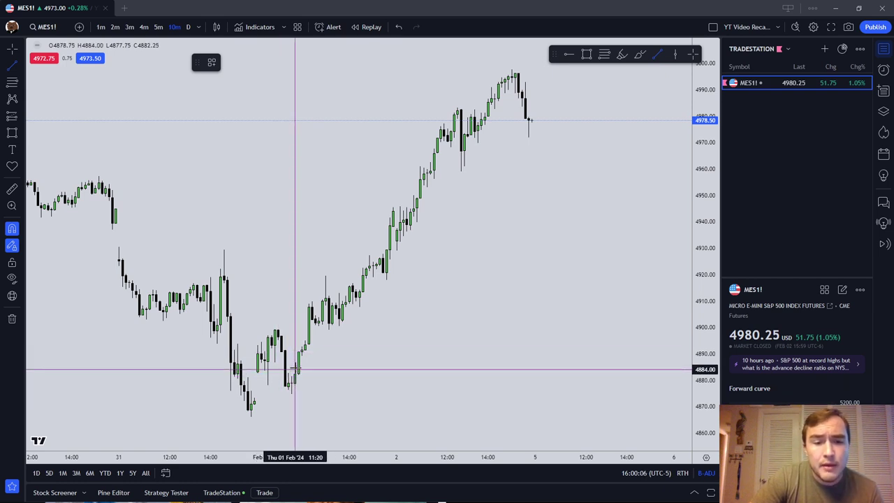
left_click(297, 369)
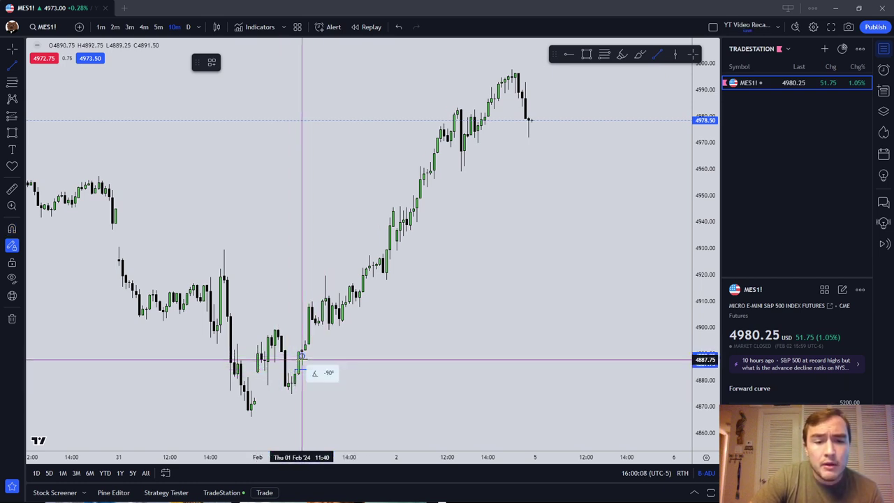
left_click_drag(333, 362, 386, 249)
left_click(310, 320)
left_click(343, 322)
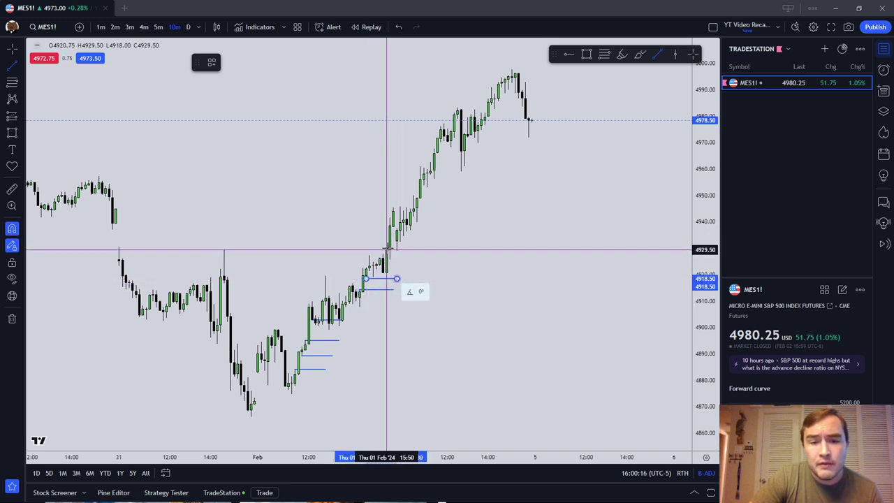
left_click(386, 249)
left_click(431, 250)
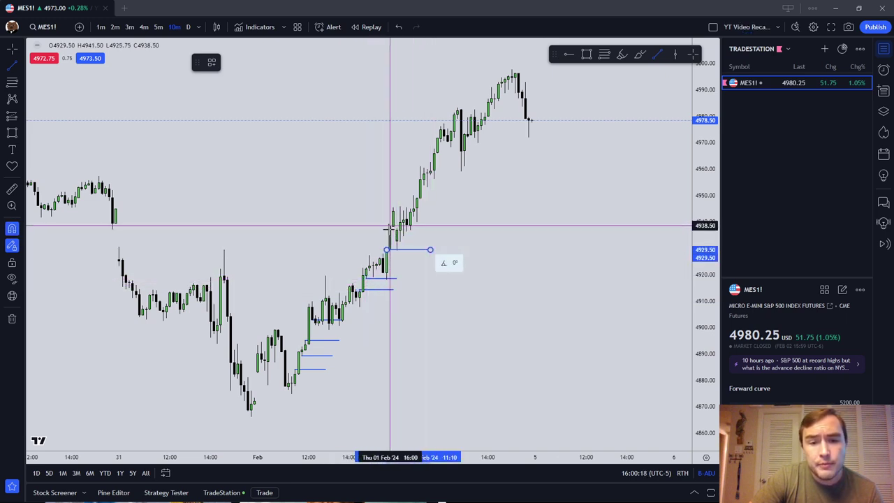
Add three short horizontal trend lines higher up the rally, at 4938.50, 4949.25 and just under the Feb 2 candles around 4953
left_click(7, 67)
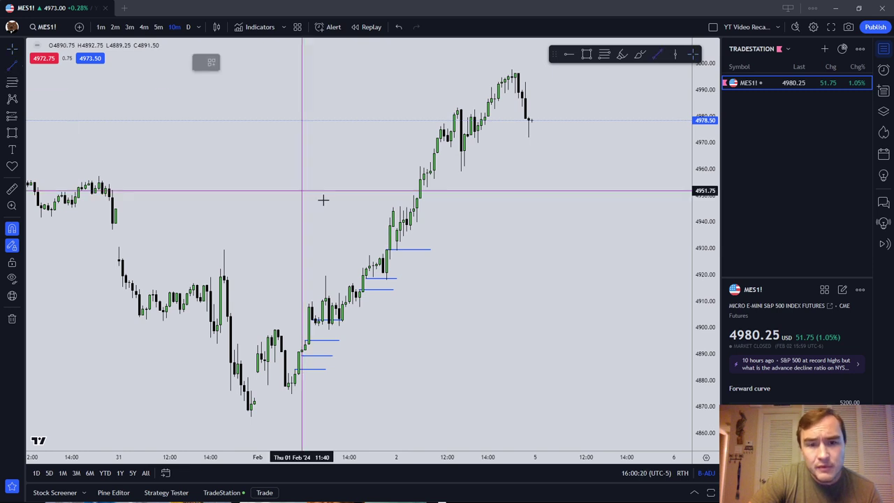
left_click(391, 225)
left_click(428, 225)
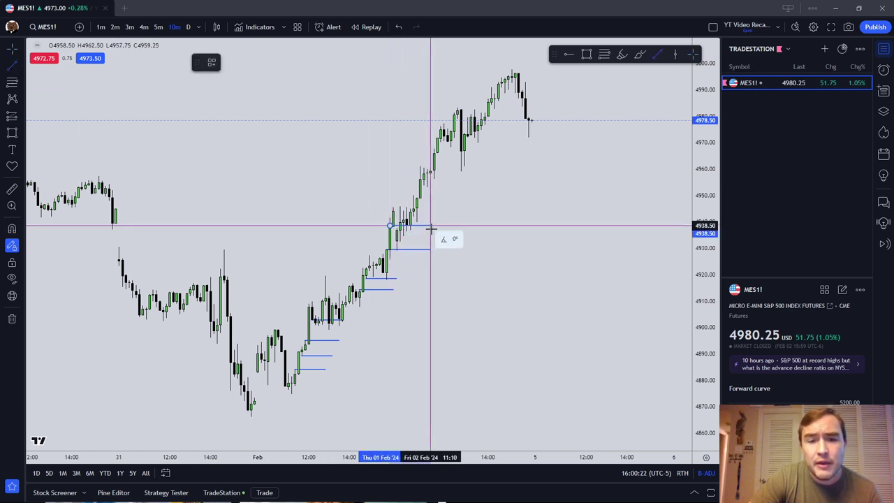
left_click(417, 196)
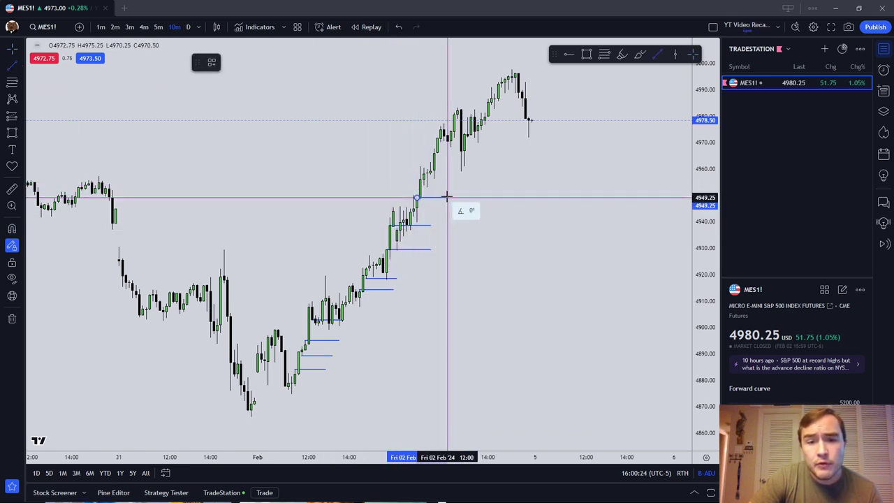
left_click(448, 197)
left_click(423, 186)
left_click(451, 186)
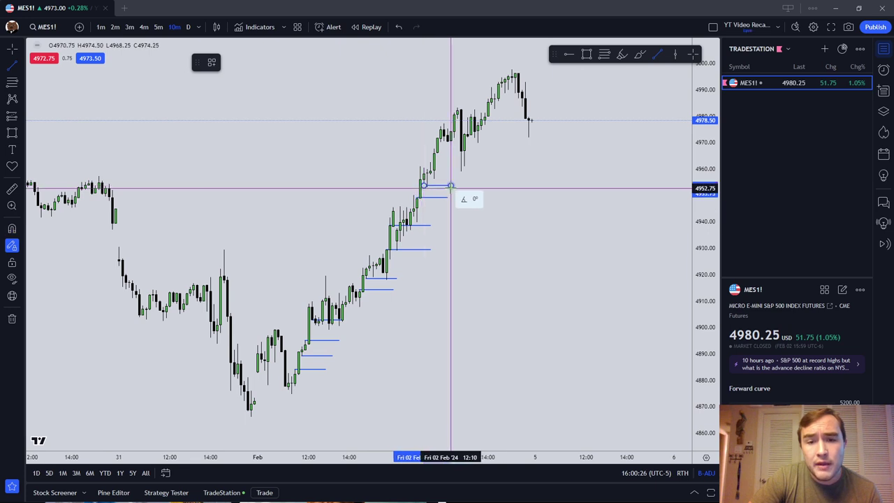
Mark the upper part of the Feb 2 rally with short horizontal trend lines, ending with one at 4984.25
left_click(437, 144)
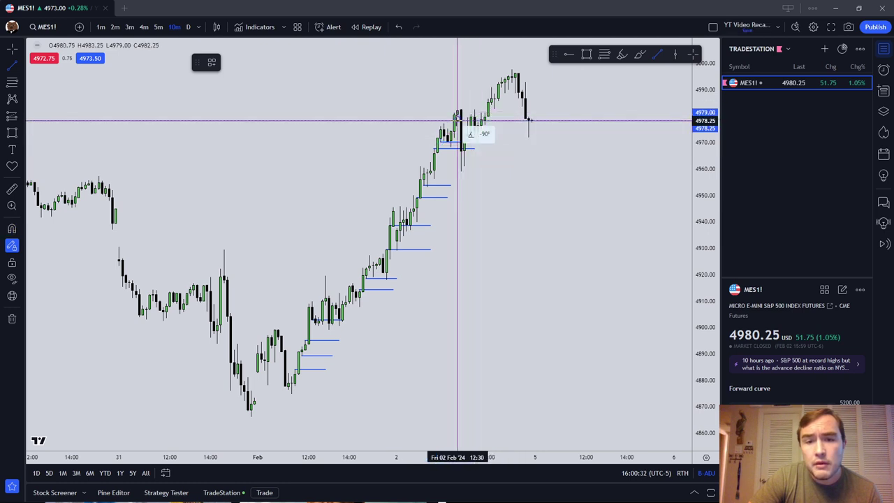
left_click(458, 120)
left_click(487, 120)
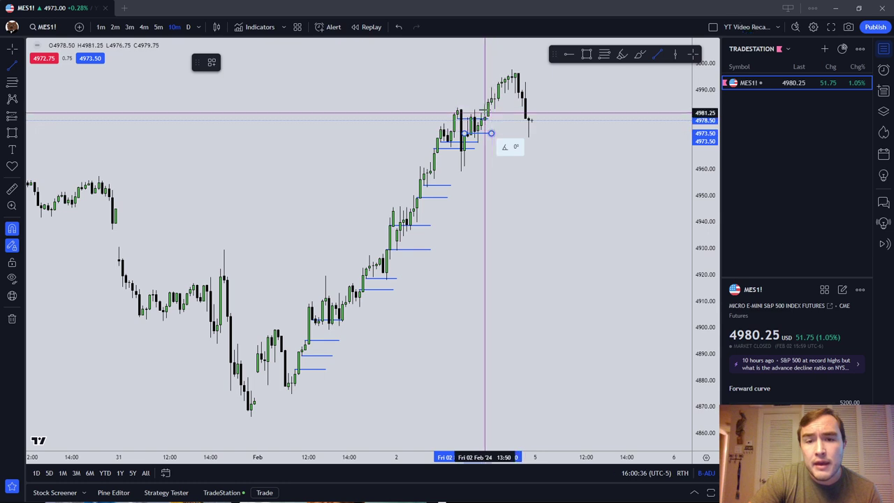
left_click(490, 106)
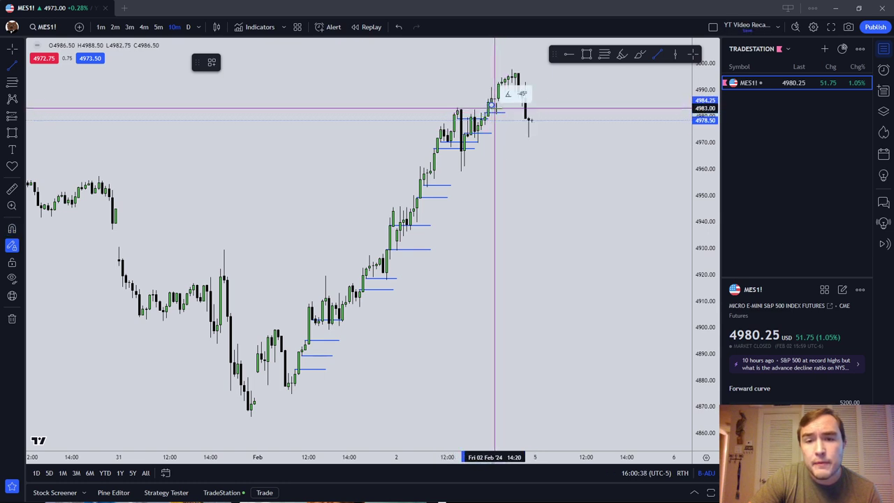
key("Escape")
key("Delete")
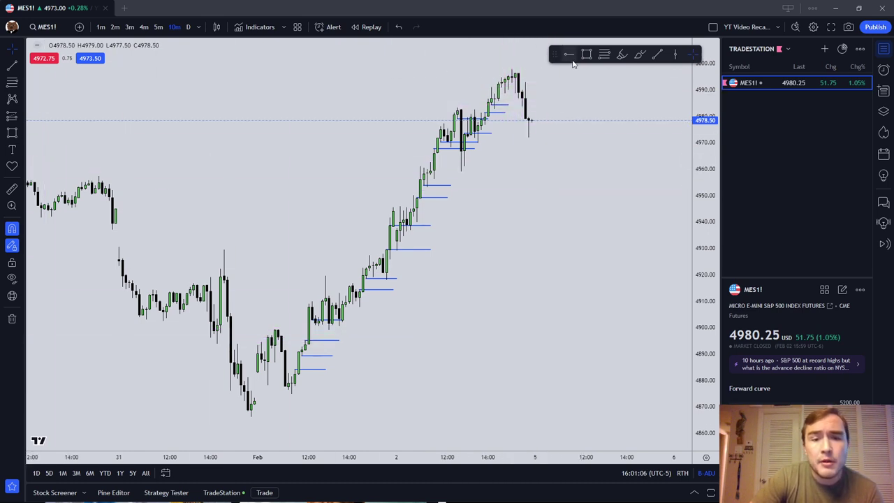
Place a horizontal ray at the Jan 31 swing high of 4929.50 and apply the Buyside Liquidity (Ran) template
left_click(222, 232)
left_click(211, 62)
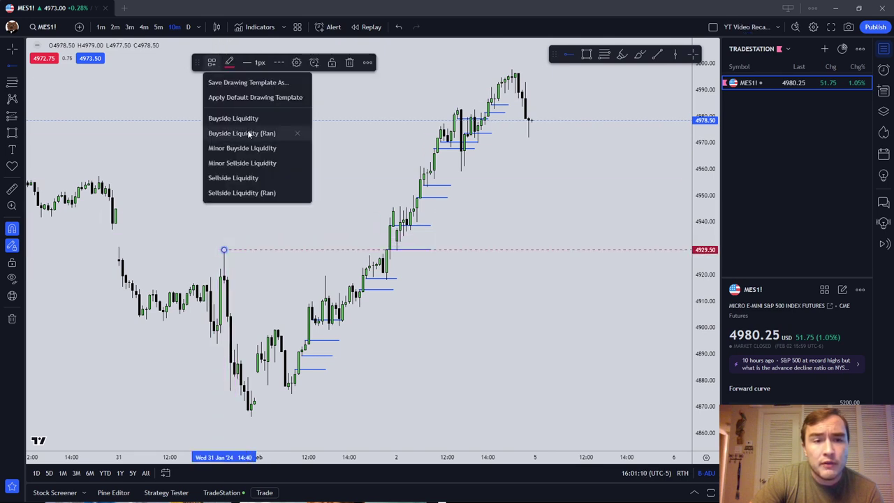
left_click(247, 133)
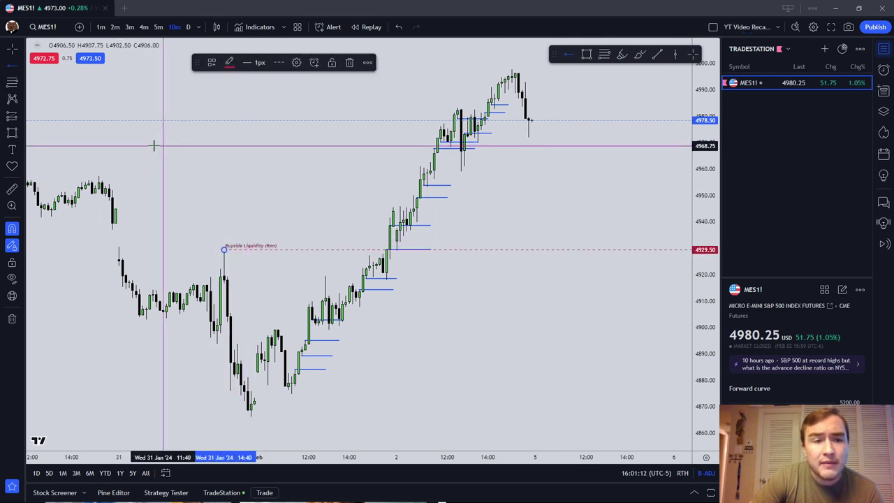
Place a horizontal ray at the Jan 30 high of 4957.25 and apply the Buyside Liquidity (Ran) template
left_click(98, 176)
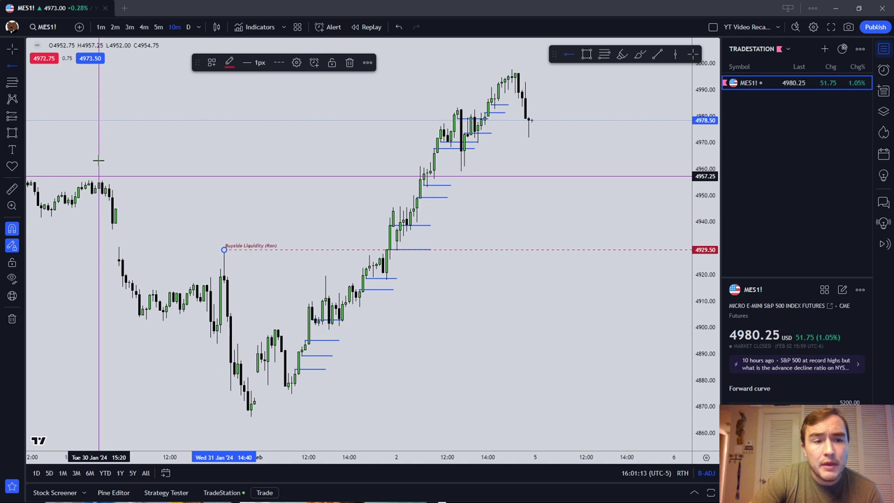
left_click(212, 62)
left_click(252, 133)
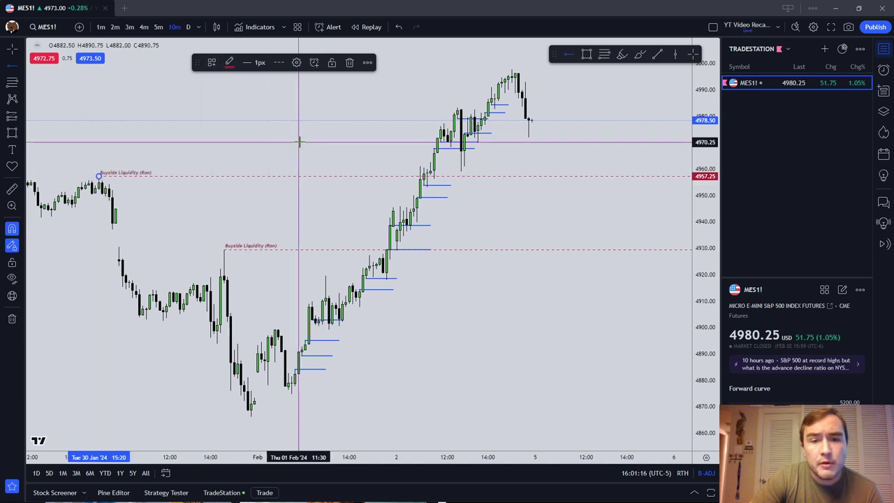
left_click(198, 141)
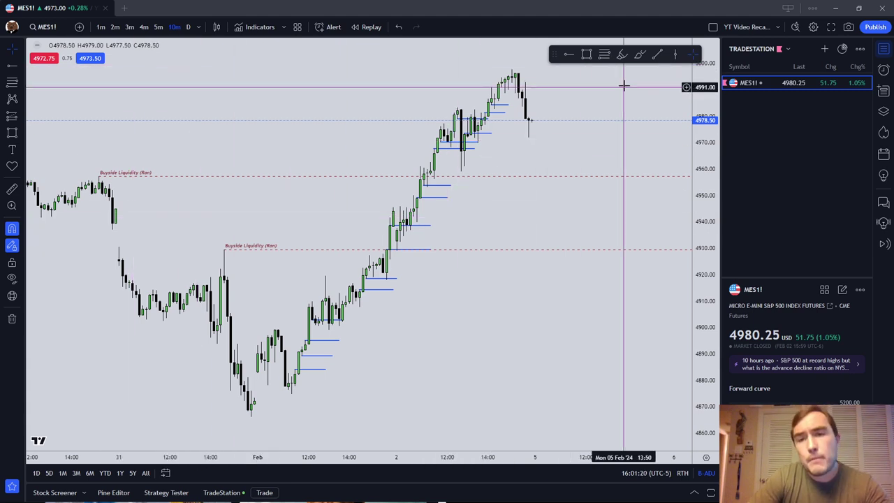
Draw two horizontal trend lines from the Feb 1 down candles, at 4890.75 and 4882.75
left_click(637, 59)
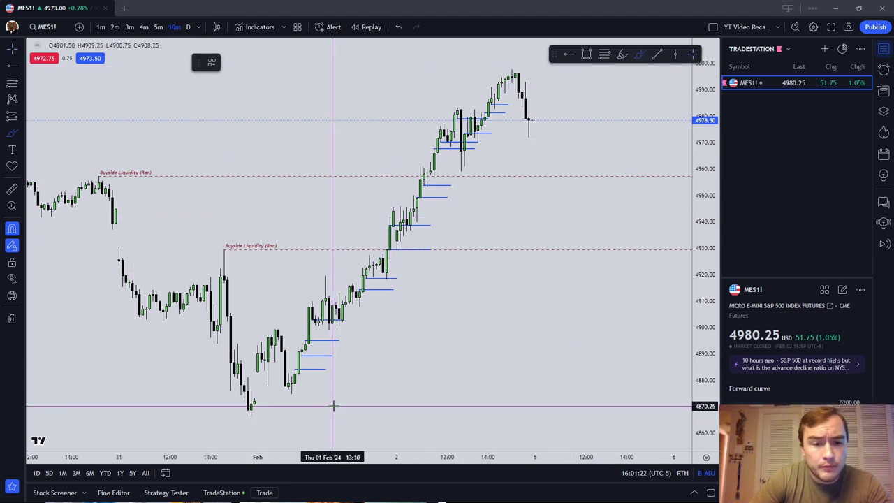
left_click(640, 54)
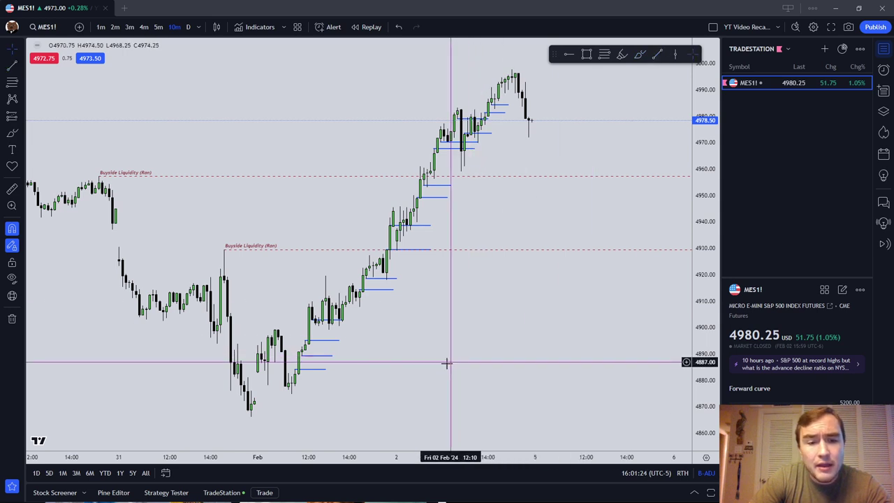
left_click(658, 54)
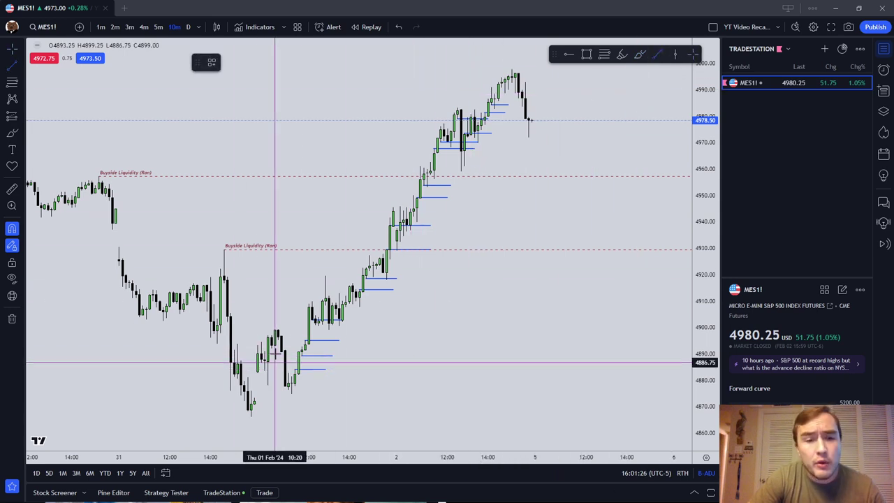
left_click_drag(281, 352, 339, 352)
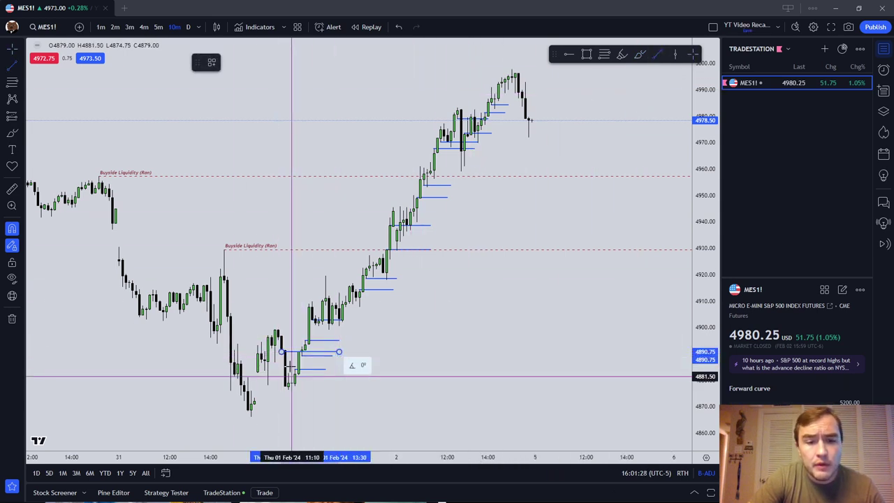
left_click_drag(288, 374, 366, 372)
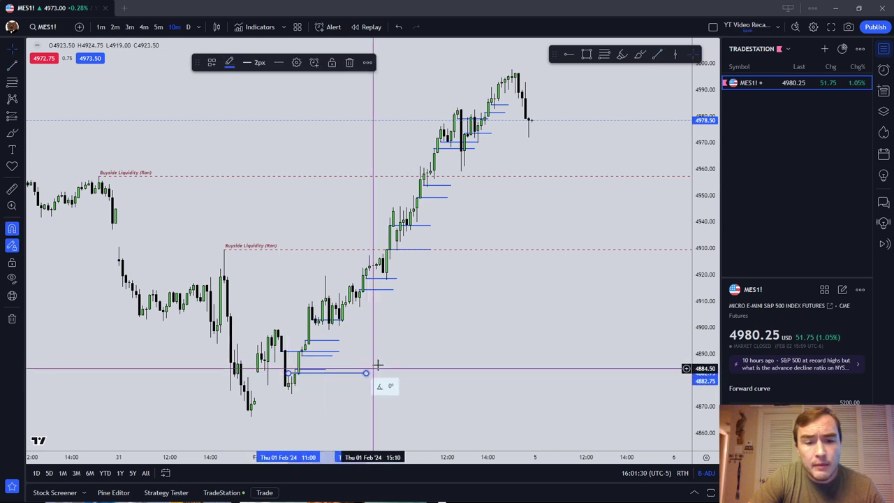
Change the colour of the trend line at 4890.75 to pink-red
left_click(333, 351)
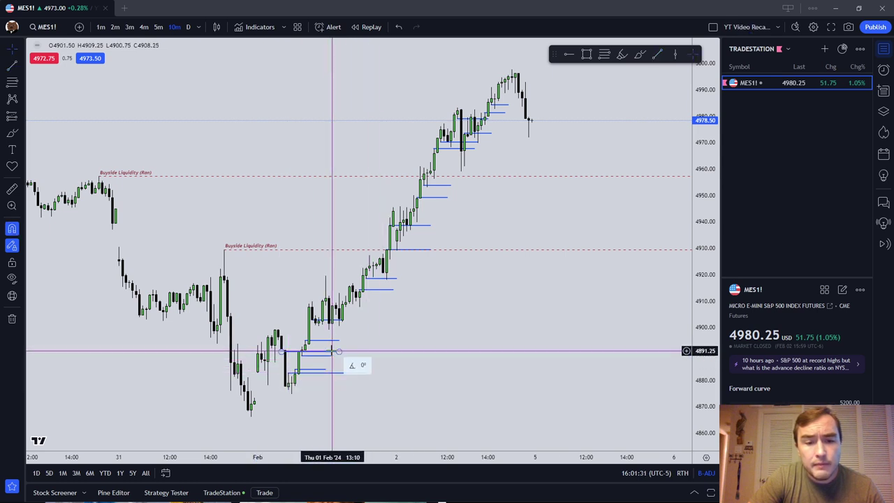
left_click(230, 62)
left_click(326, 94)
left_click(445, 303)
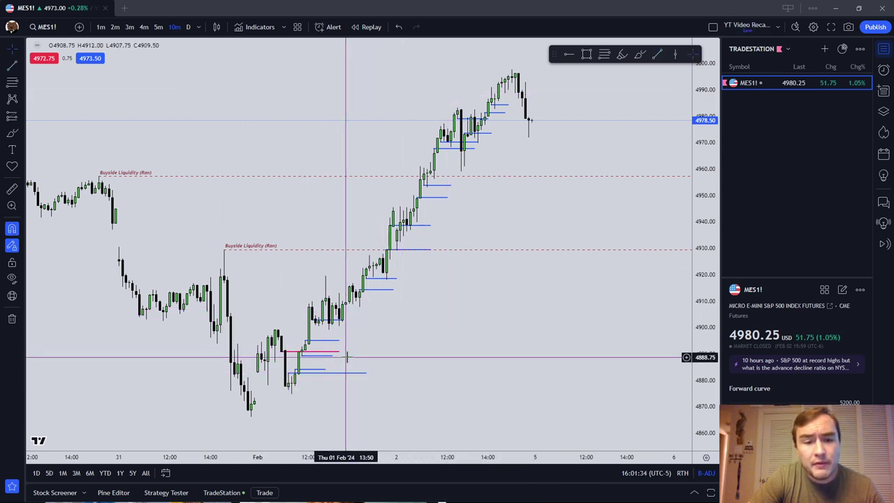
Shorten the trend line at 4882.75 to end at Feb 1 13:30 and colour it pink-red
left_click_drag(366, 376, 345, 376)
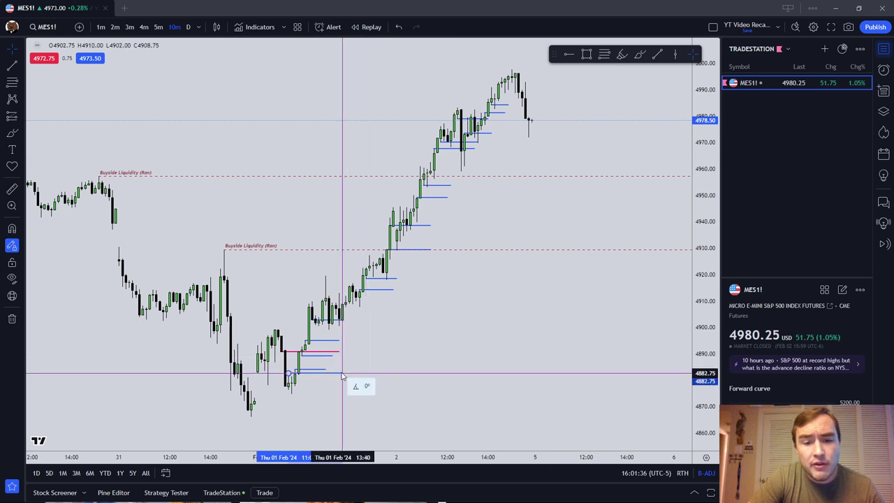
left_click(230, 62)
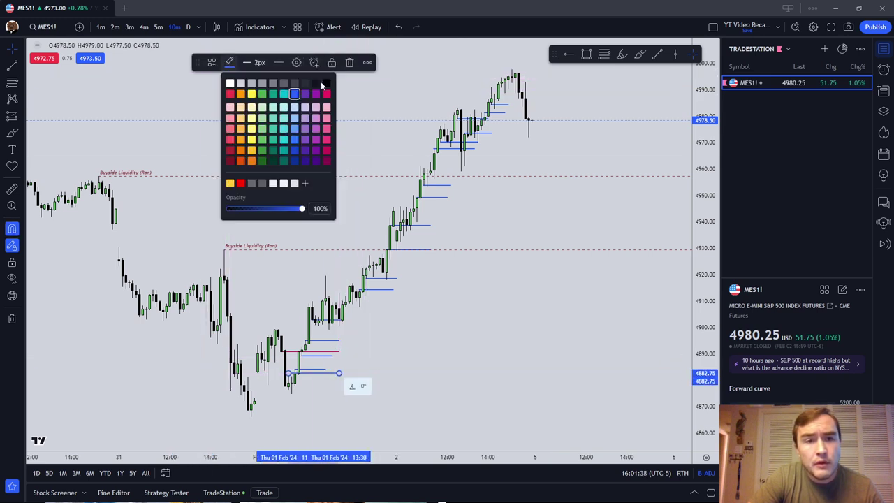
left_click(325, 96)
right_click(451, 329)
left_click(441, 321)
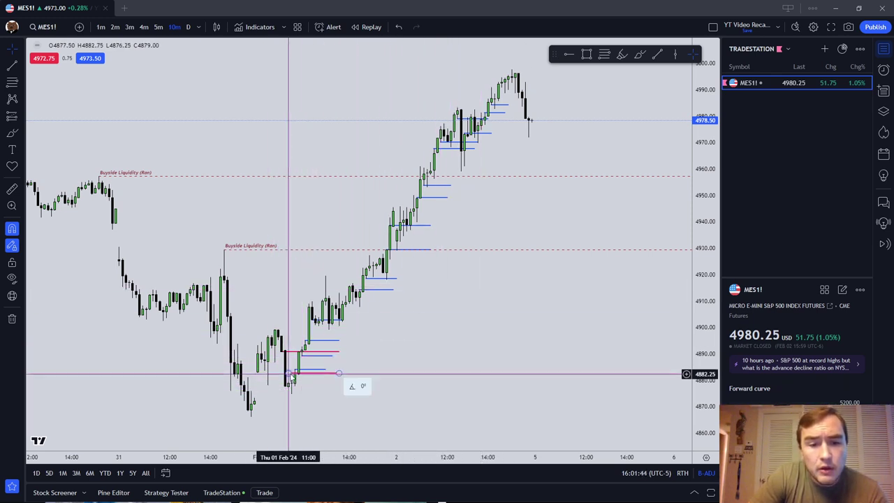
left_click_drag(352, 357, 377, 316)
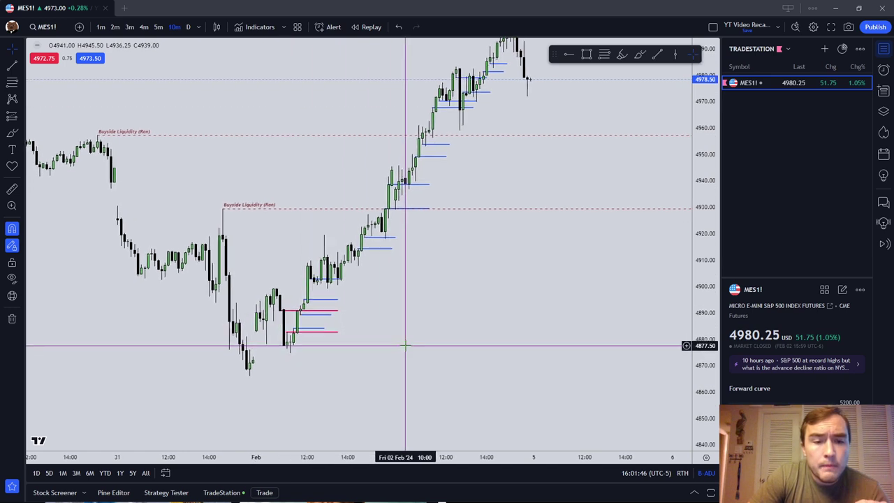
mouse_move(299, 310)
left_mouse_down()
mouse_move(282, 311)
mouse_move(287, 335)
mouse_move(301, 315)
mouse_move(293, 322)
left_mouse_up()
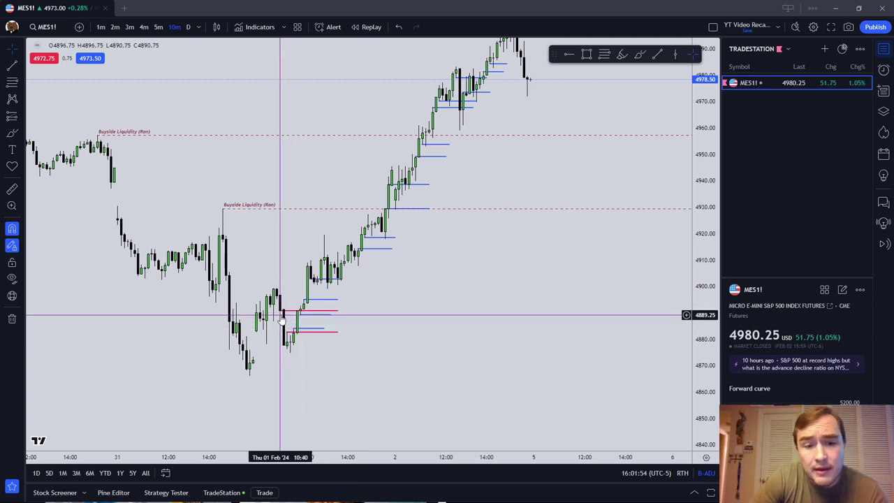
left_click_drag(284, 320, 334, 316)
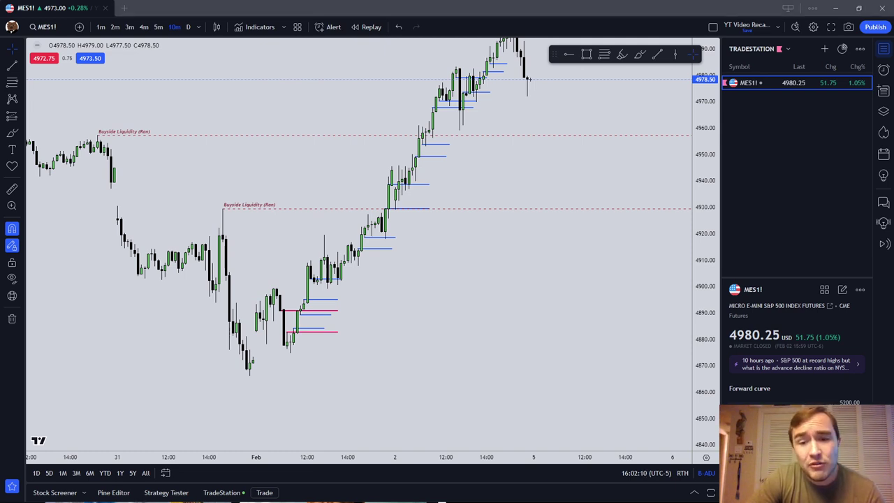
Place a horizontal ray at the Jan 31 low of 4866.00 and apply the Sellside Liquidity template
left_click(570, 55)
left_click(249, 376)
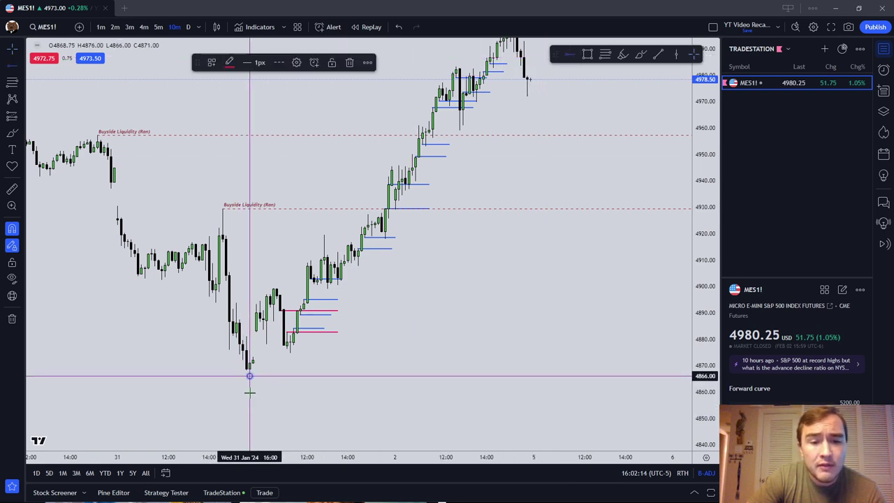
left_click(211, 62)
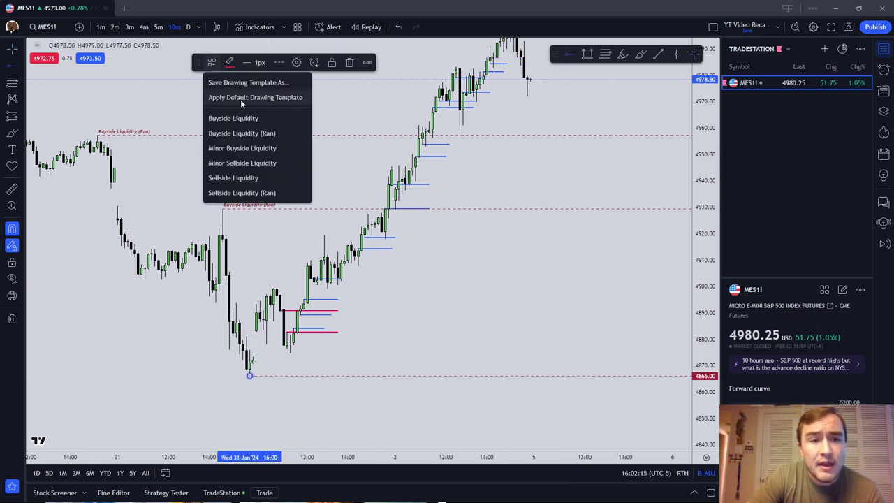
left_click(233, 178)
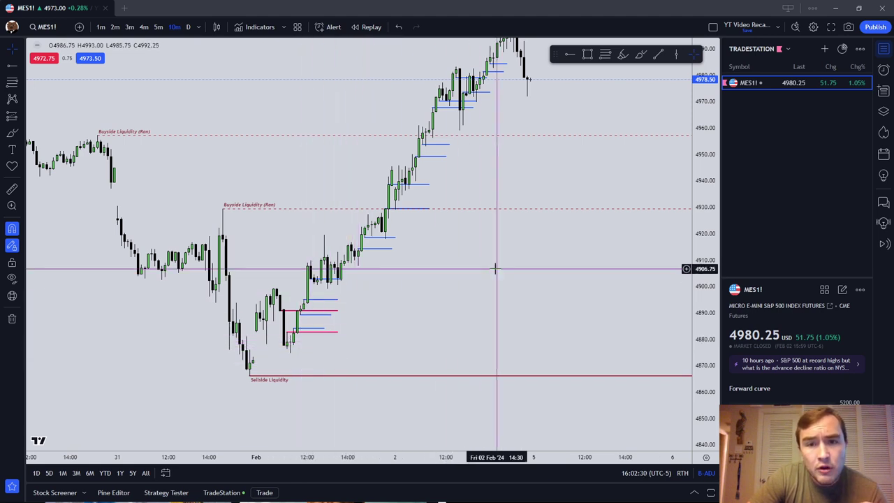
left_click_drag(485, 309, 484, 330)
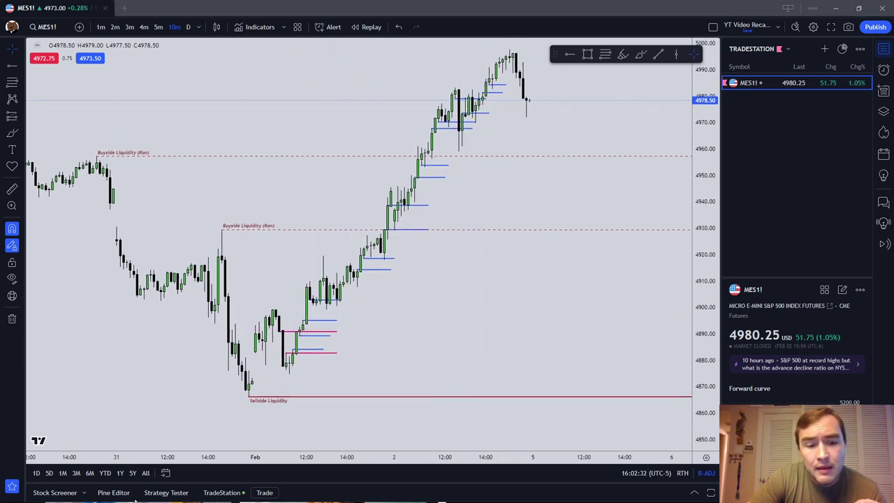
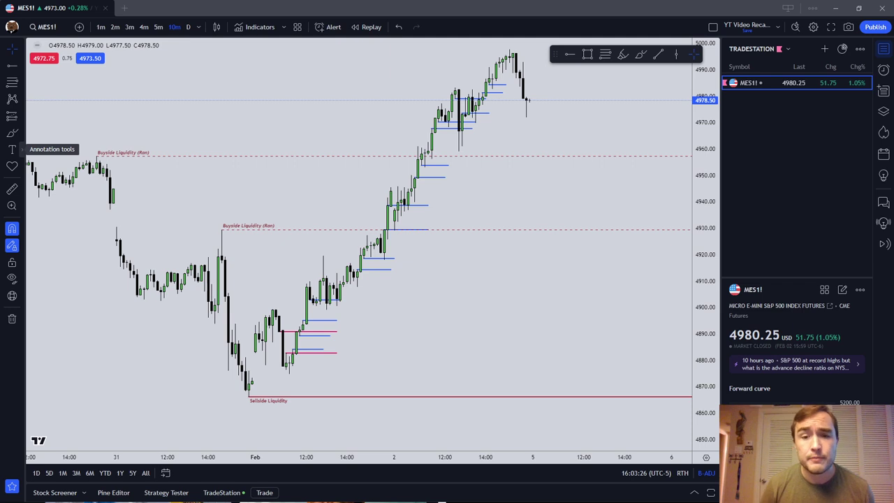
right_click(145, 226)
left_click(153, 196)
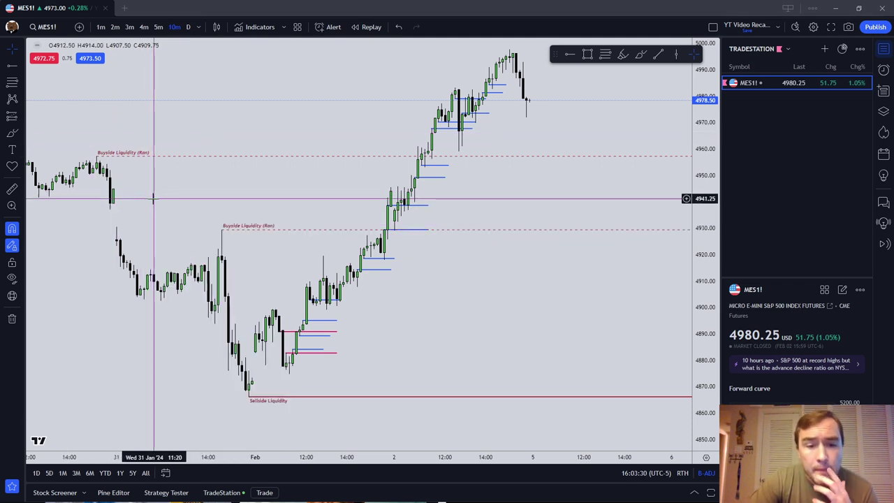
left_click(300, 336)
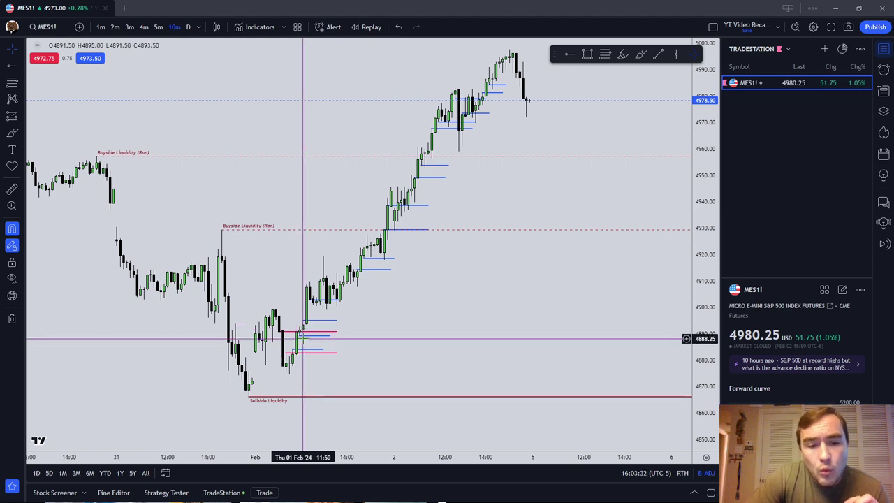
mouse_move(300, 338)
left_mouse_down()
mouse_move(286, 335)
mouse_move(286, 354)
mouse_move(306, 334)
mouse_move(300, 346)
mouse_move(317, 336)
mouse_move(300, 353)
mouse_move(305, 336)
left_mouse_up()
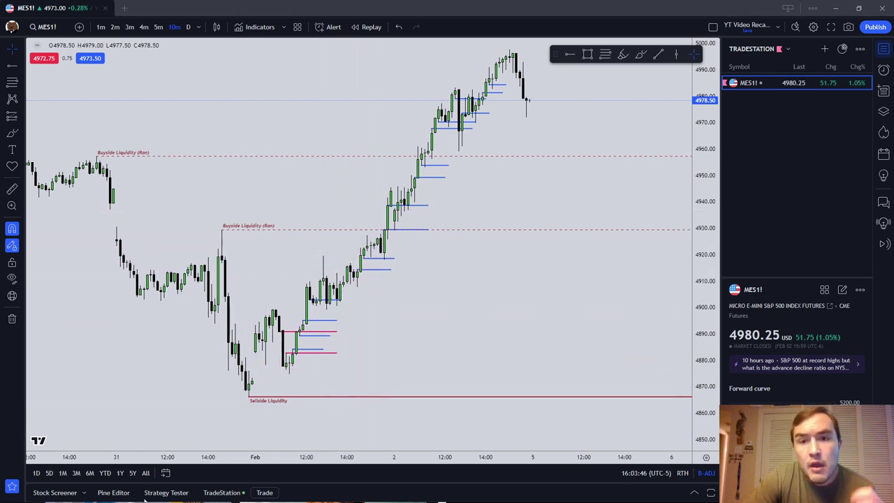
Open the MES LIVE layout in a new tab and set its chart to the 1-day interval
left_click(123, 8)
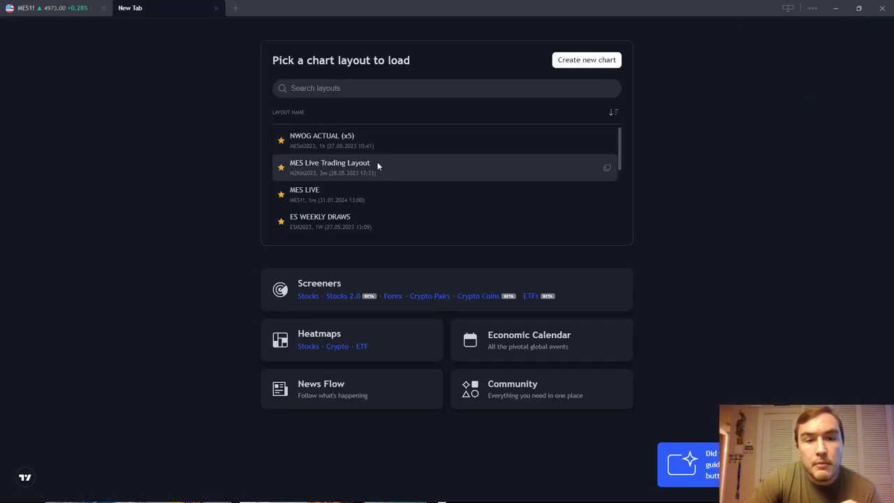
left_click(373, 194)
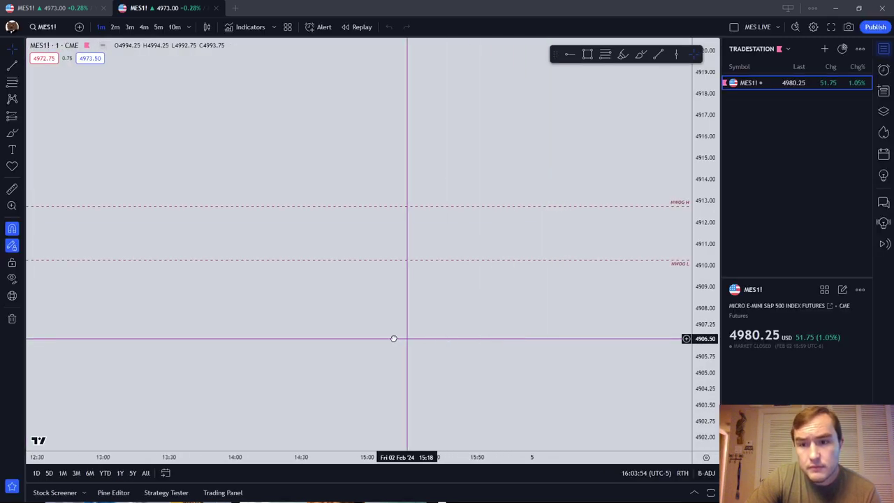
left_click(189, 26)
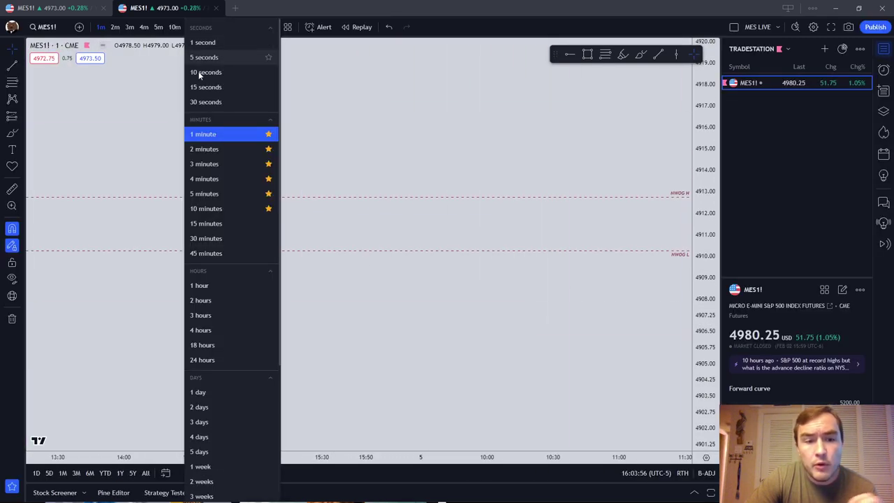
left_click(209, 391)
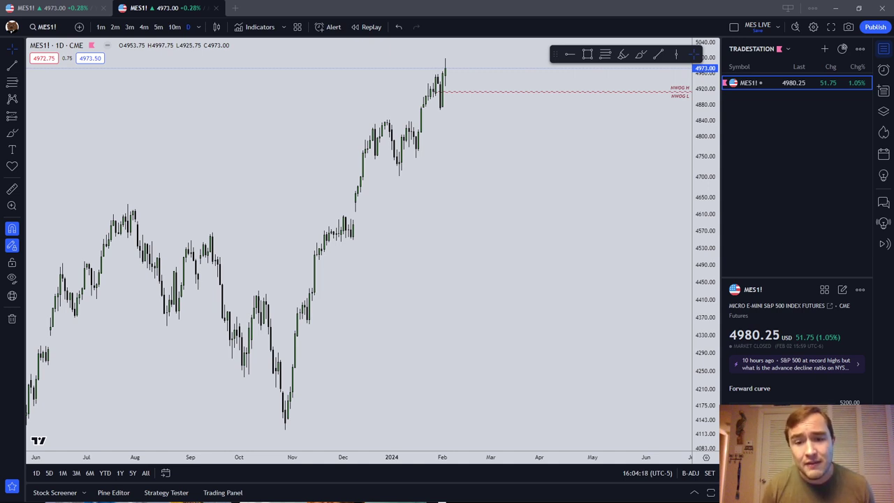
Return to the annotated 10-minute chart and brush a pink-red arrow pointing at the Feb 1 swing low, deleting the stray stroke
key("ctrl+Tab")
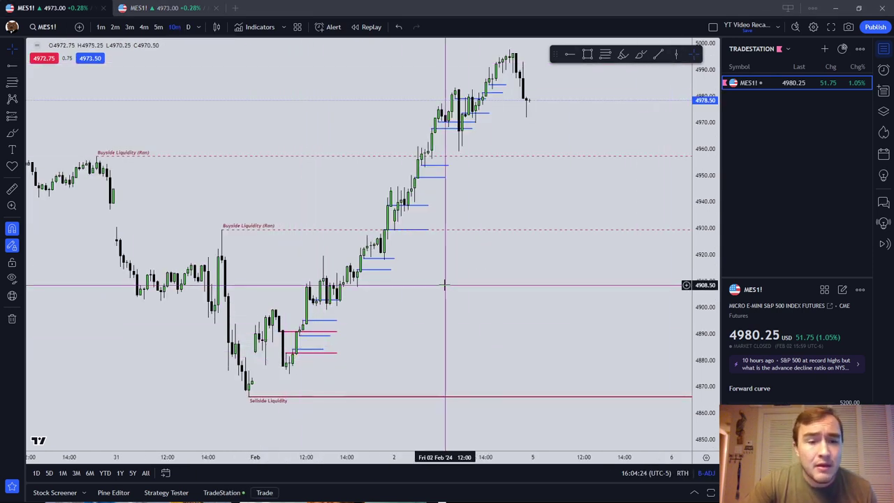
scroll(451, 304, "left", 2)
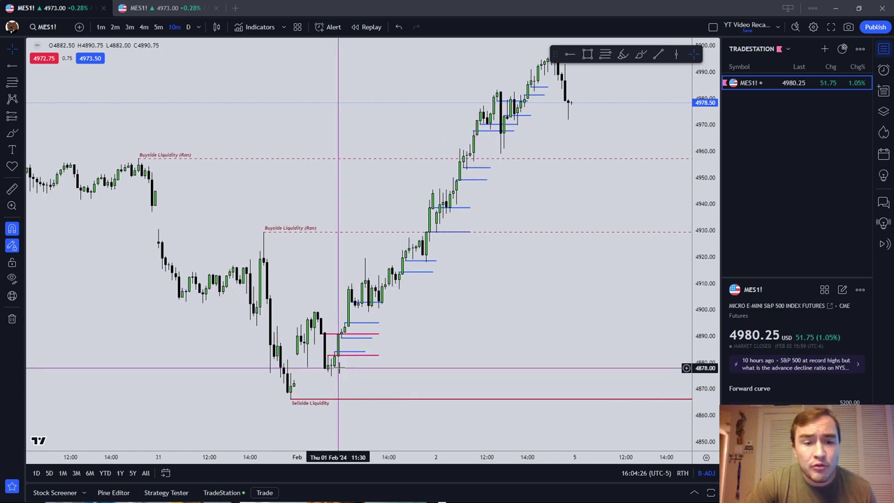
left_click(12, 133)
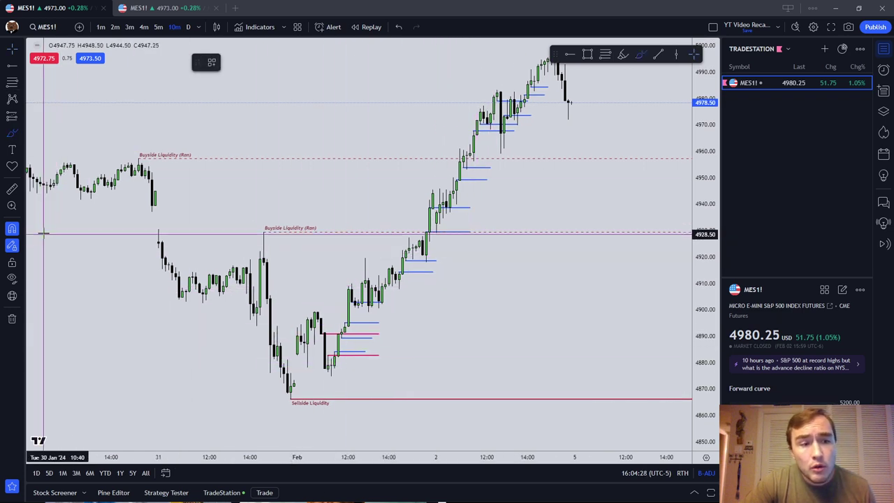
mouse_move(348, 382)
left_mouse_down()
mouse_move(314, 373)
mouse_move(348, 381)
left_mouse_up()
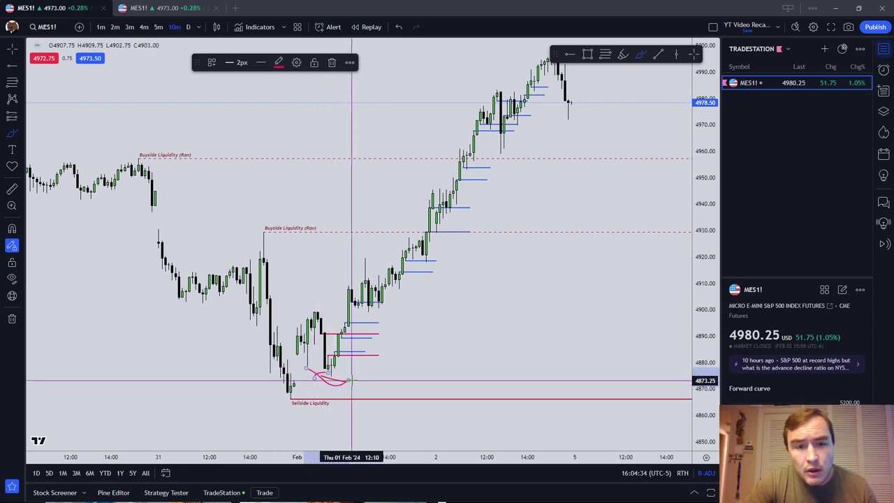
left_click(331, 63)
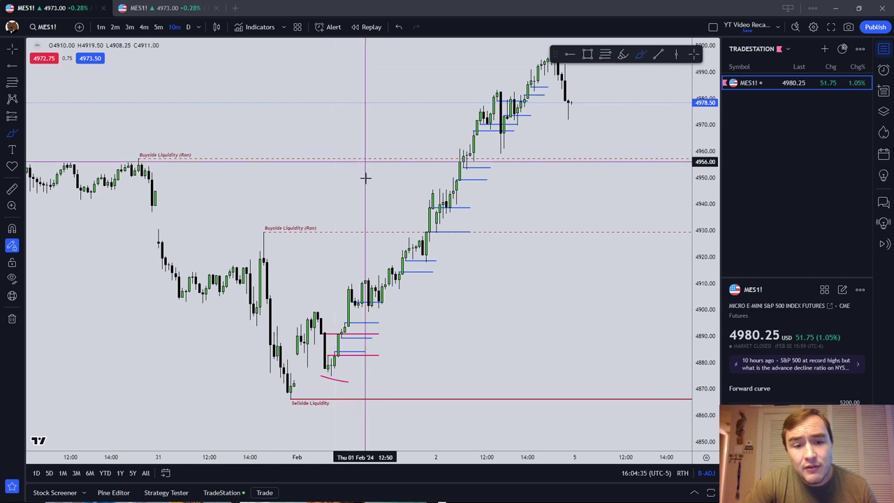
left_click(320, 380)
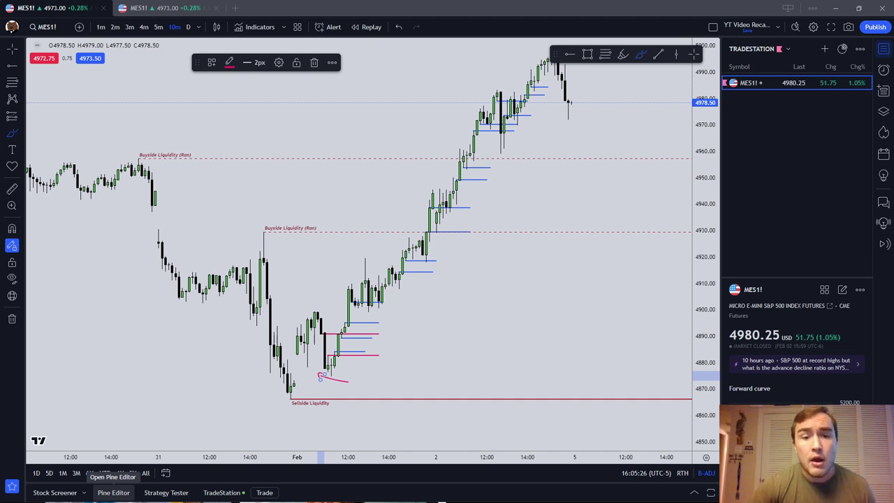
Add the text "Short Term Stops taken" and position it at the tail of the pink-red arrow
left_click(12, 150)
left_click(56, 165)
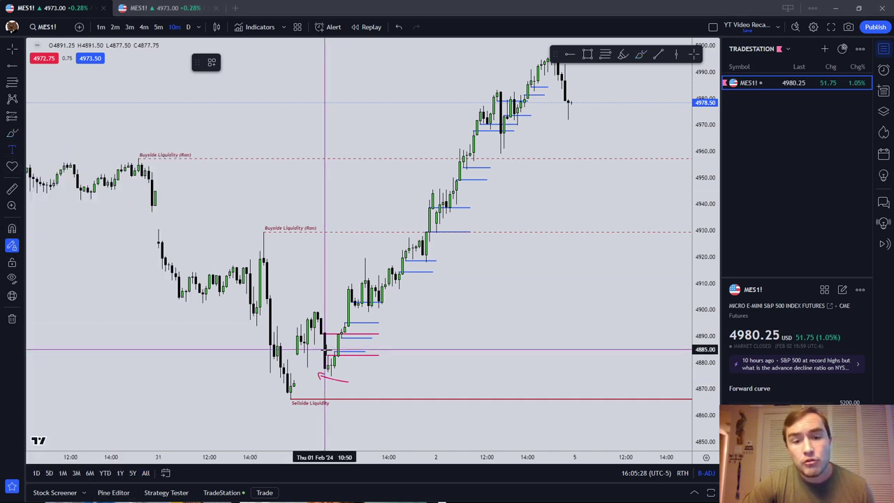
left_click(358, 386)
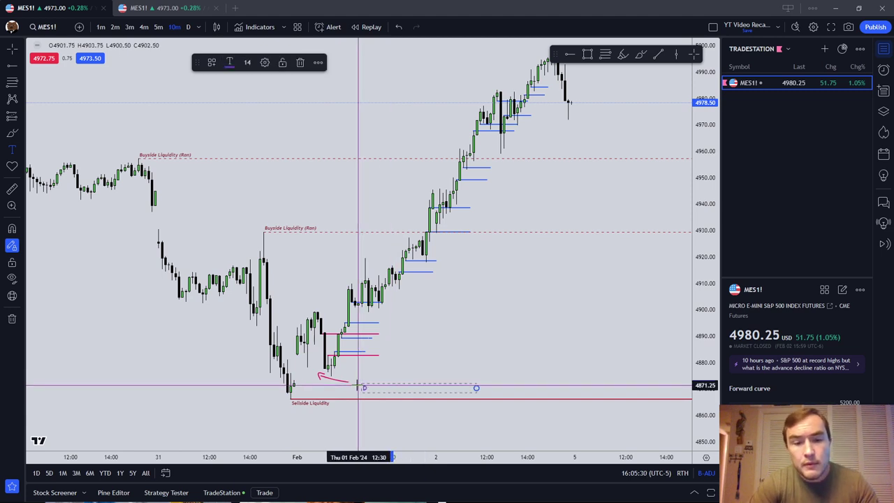
type("Short T")
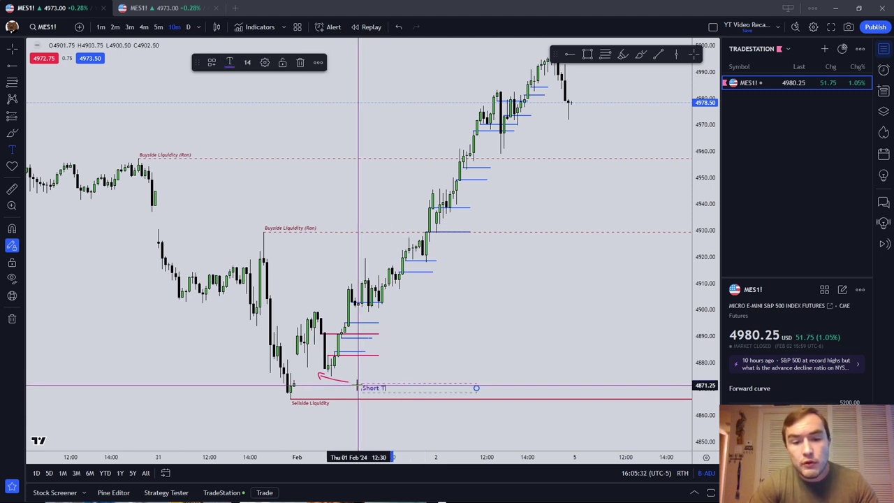
type("erm Stops taken")
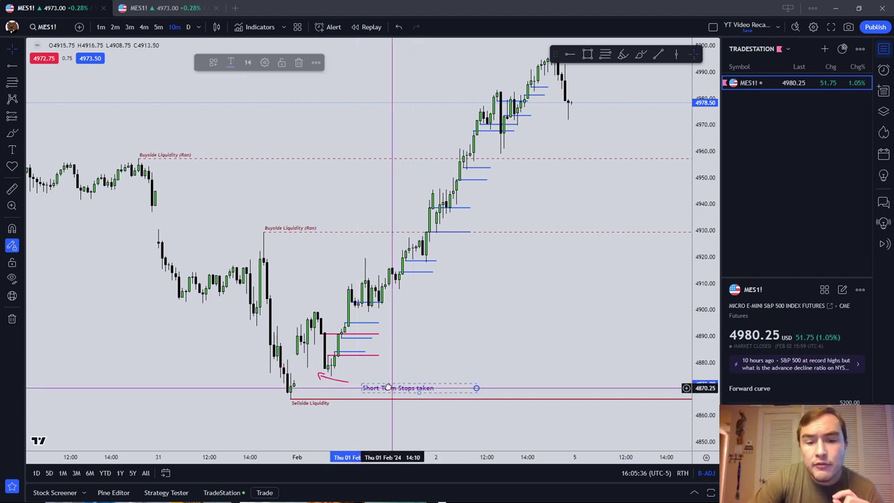
left_click_drag(389, 386, 382, 381)
left_click(334, 375)
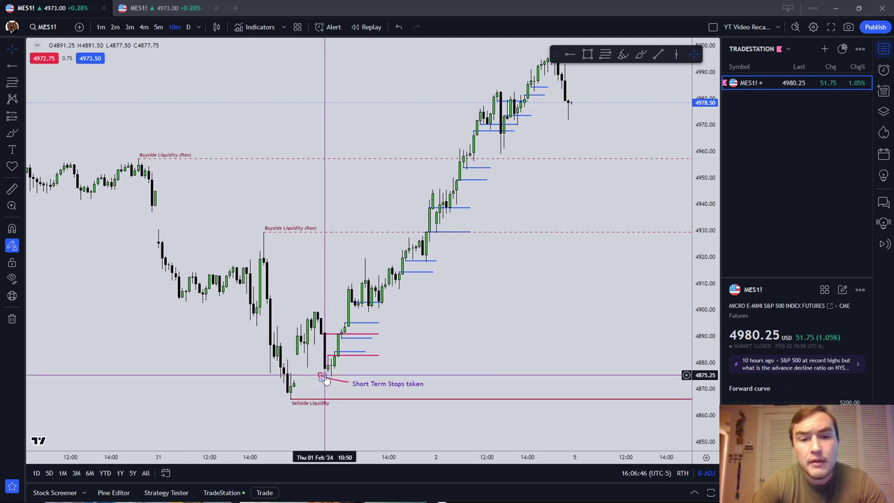
Add a "Breakaway" text label beside the pink-red Feb 1 trend lines, move it closer to them and delete it
left_click(12, 149)
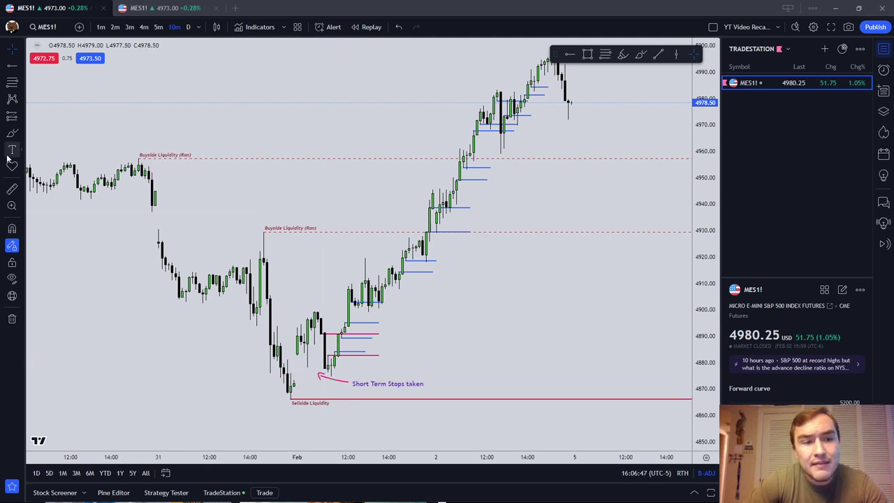
left_click(384, 345)
type("Sreakaw")
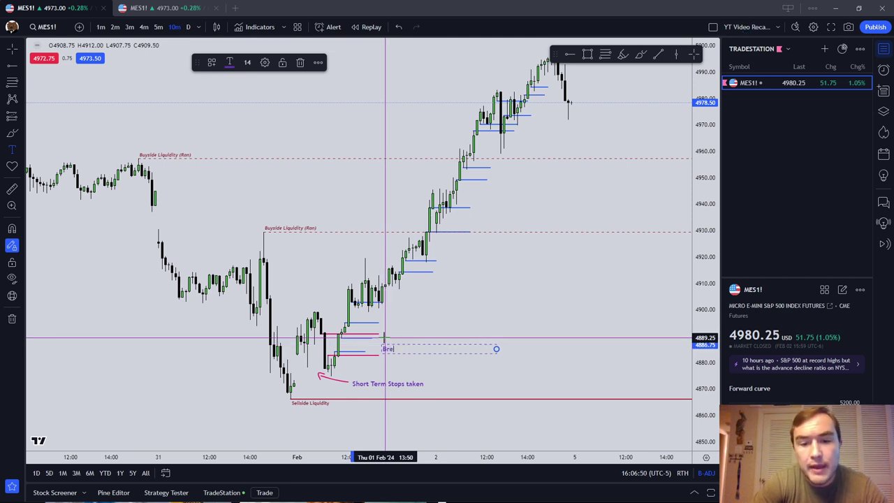
type("ay")
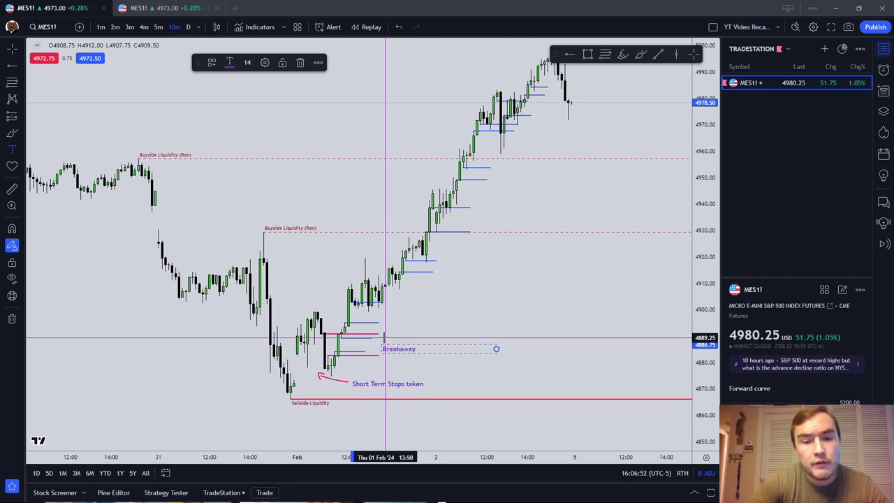
left_click_drag(399, 348, 385, 349)
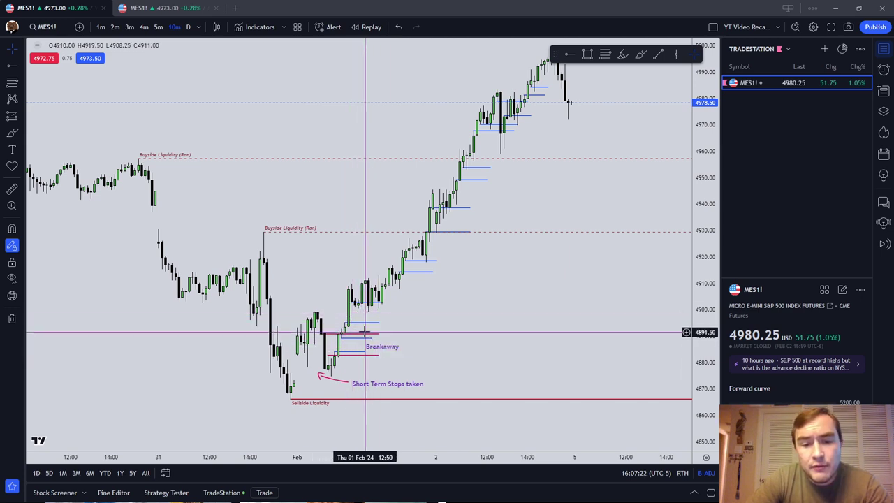
left_click(392, 346)
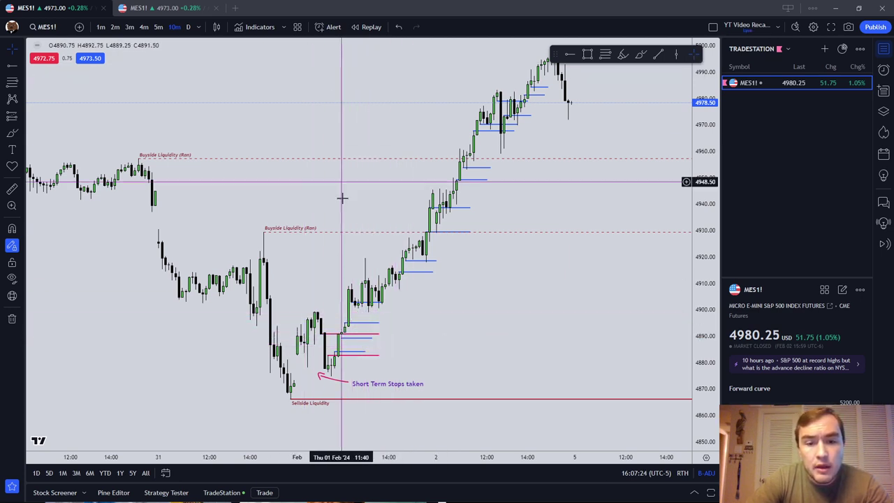
Delete the two pink-red trend lines and the two lowest blue trend lines near the Feb 1 low
key("Delete")
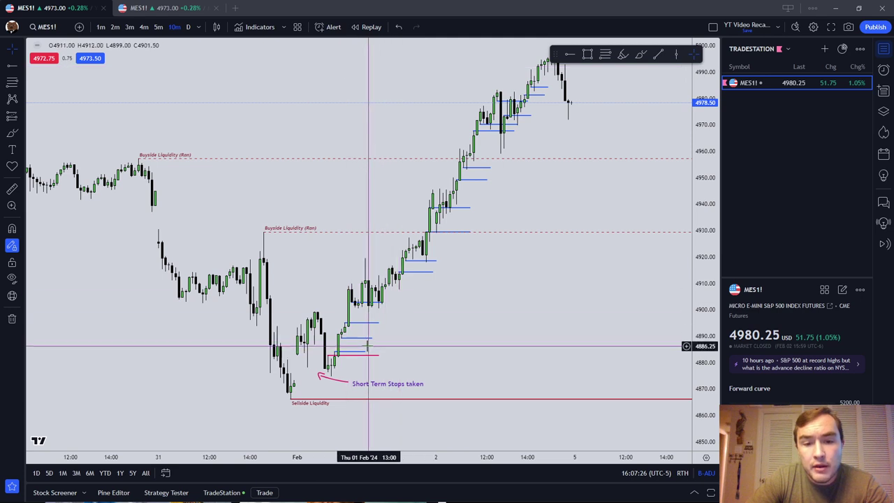
key("ctrl+z")
key("Delete")
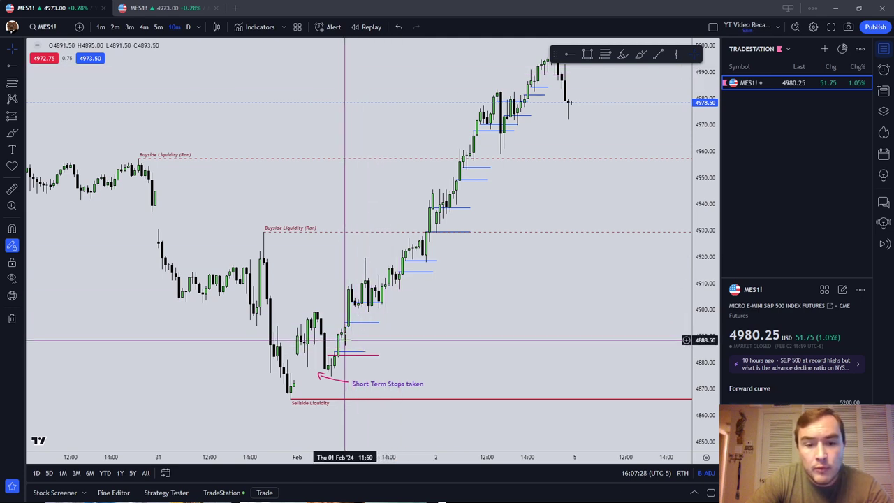
left_click(351, 354)
mouse_move(352, 359)
left_mouse_down()
mouse_move(326, 372)
mouse_move(349, 357)
left_mouse_up()
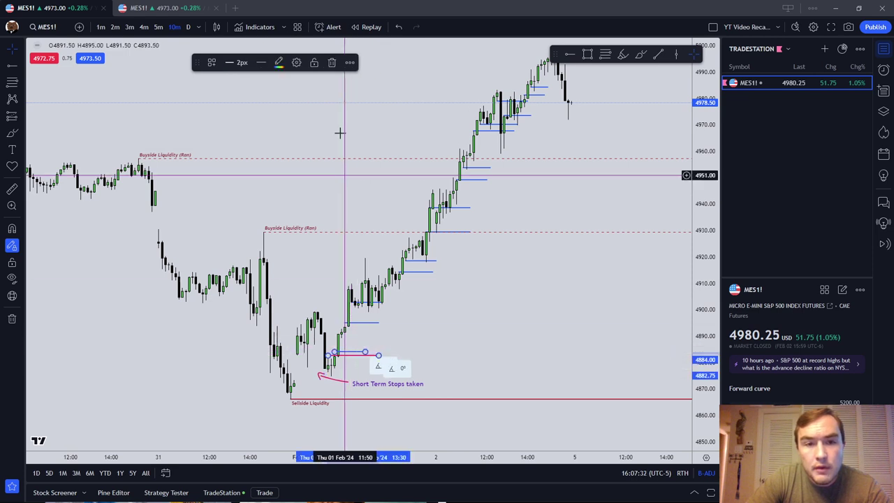
left_click(350, 62)
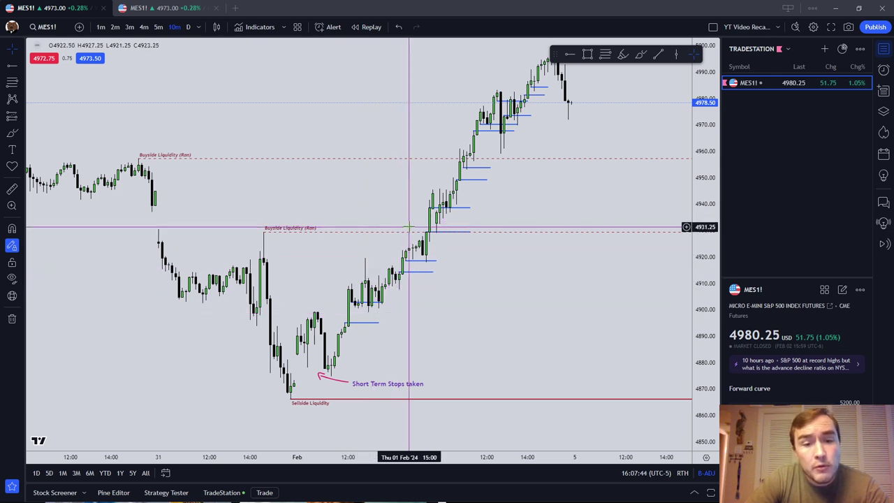
left_click(358, 305)
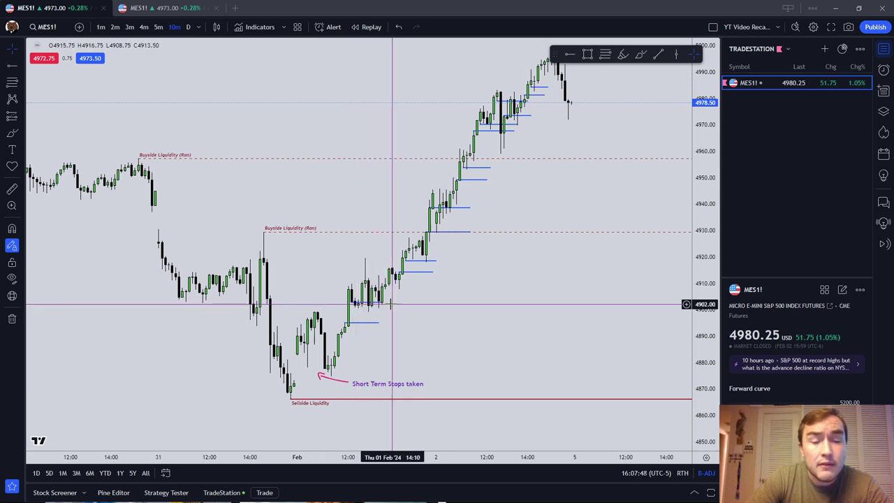
left_click(380, 305)
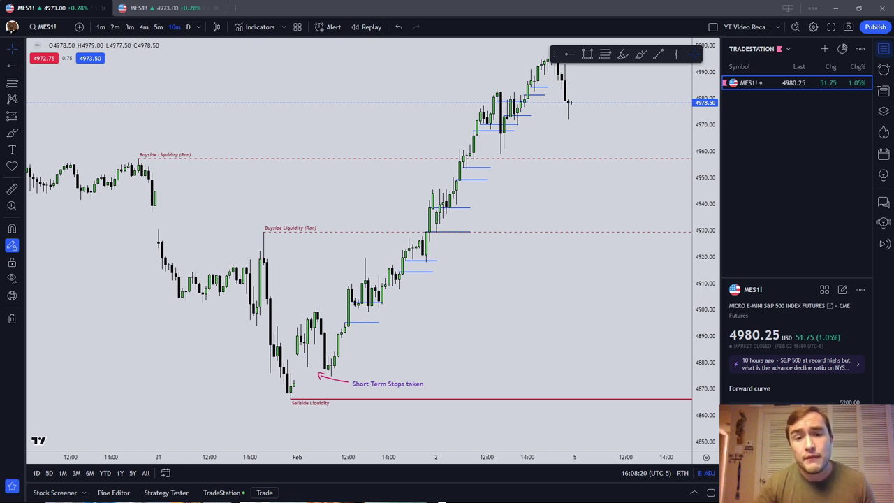
left_click(354, 302)
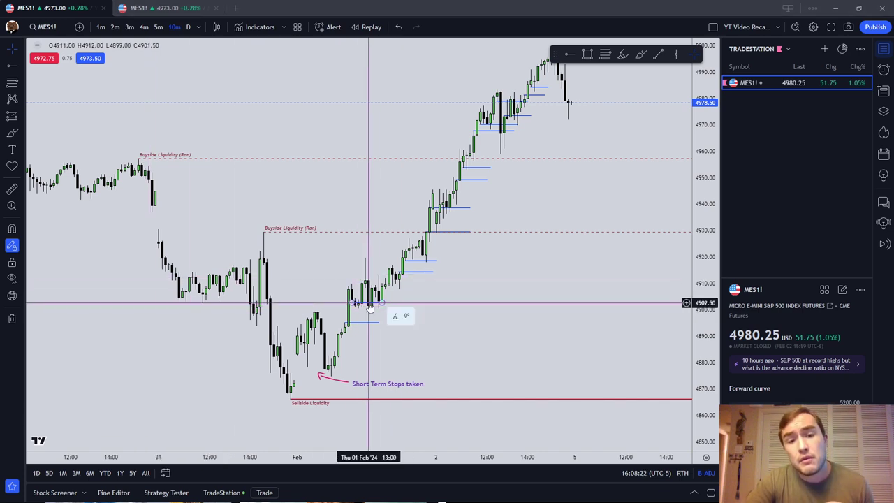
Add the text "IOFED" and position it beside the two short blue trend lines just below 4920
left_click(376, 305)
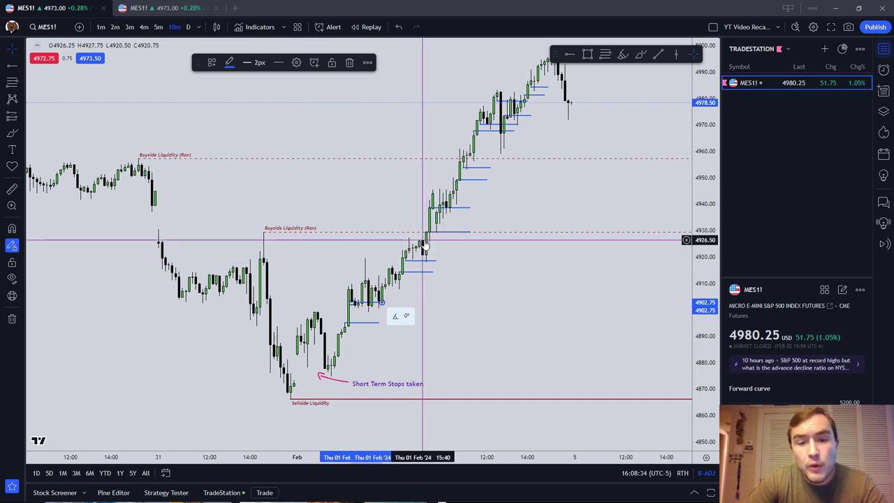
key("Delete")
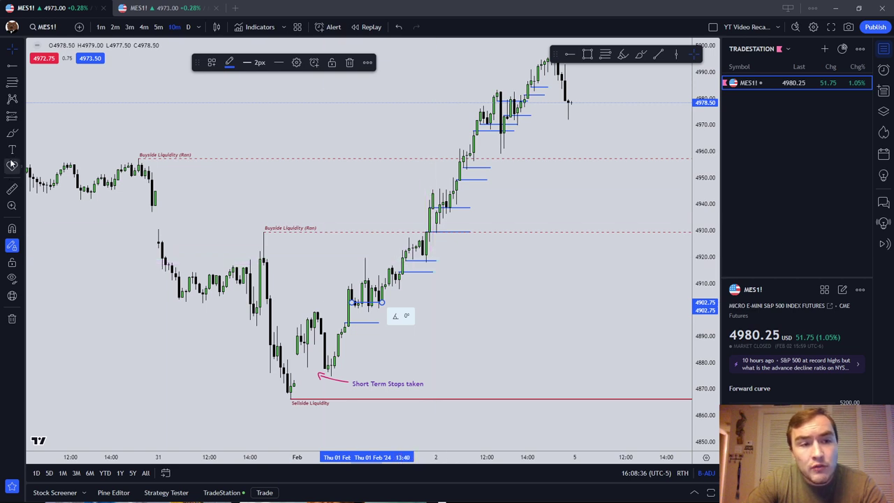
left_click(441, 269)
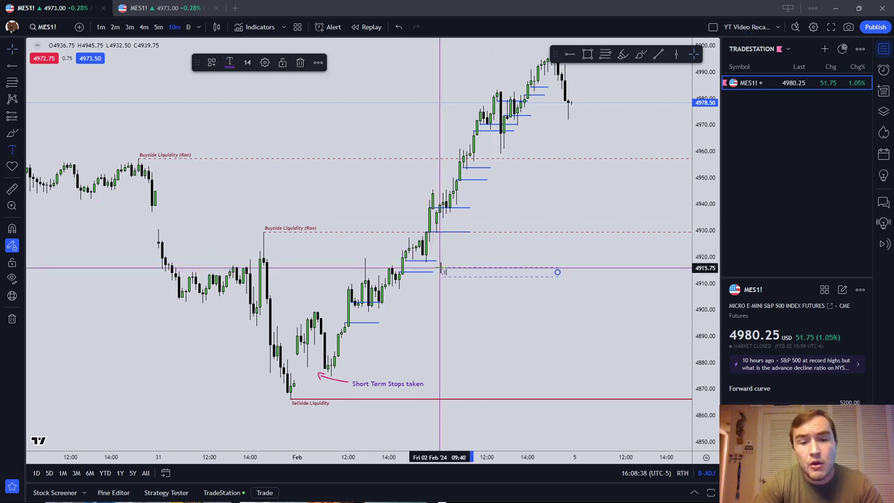
type("IOFED")
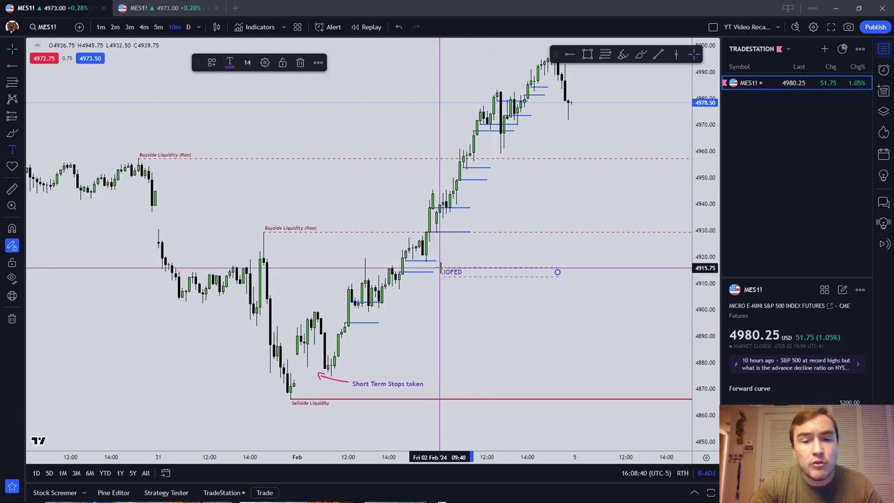
mouse_move(447, 266)
left_mouse_down()
mouse_move(447, 258)
mouse_move(421, 260)
left_mouse_up()
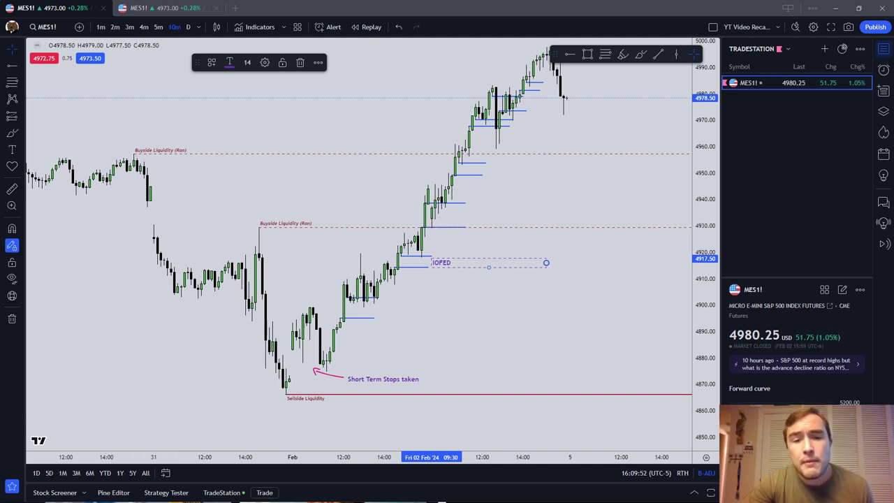
left_click(248, 300)
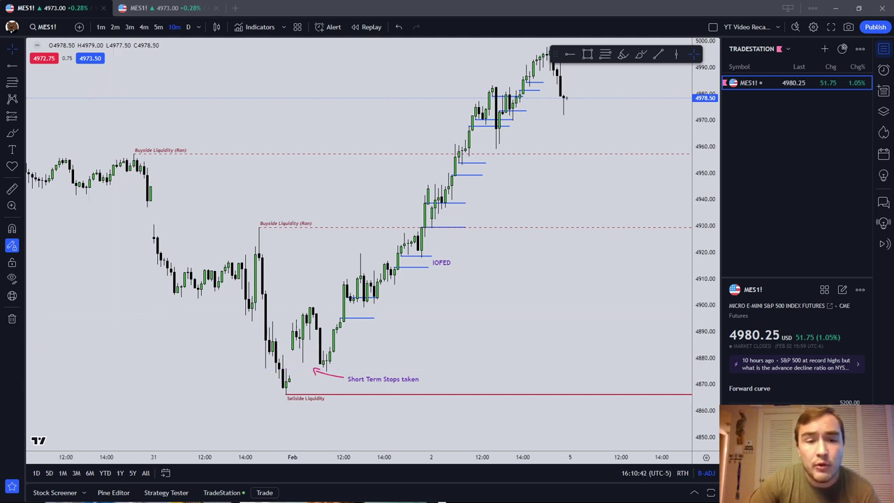
Delete the blue trend line at 4918.50 and the "IOFED" text label
left_click(422, 259)
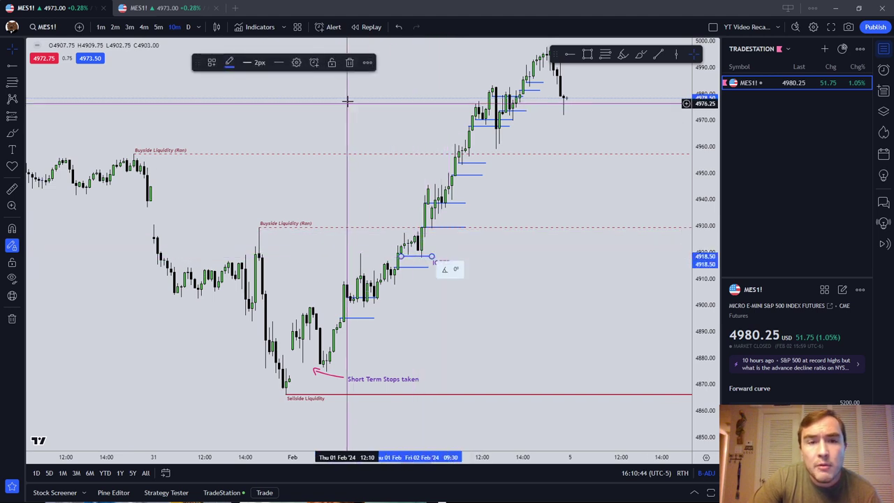
left_click(347, 64)
left_click(421, 266)
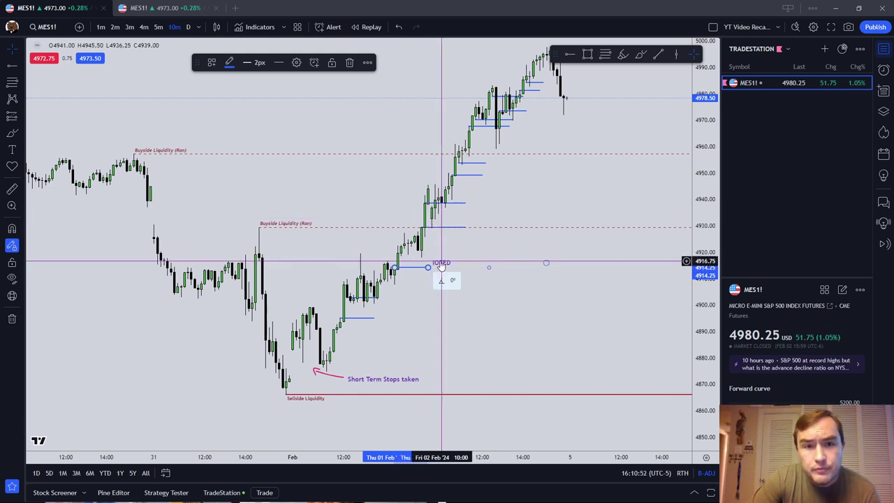
left_click(436, 202)
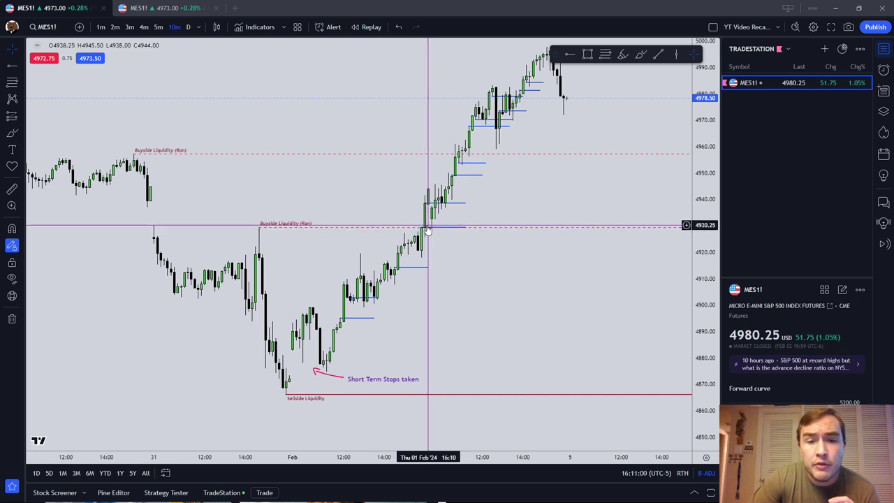
left_click(432, 204)
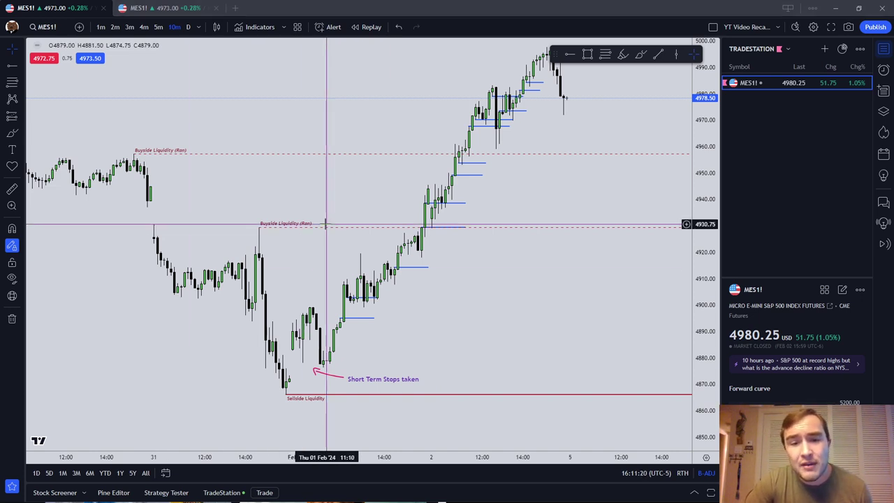
Brush a pink-red circle around the Feb 2 opening candles between the two blue trend lines and delete it
left_click(11, 133)
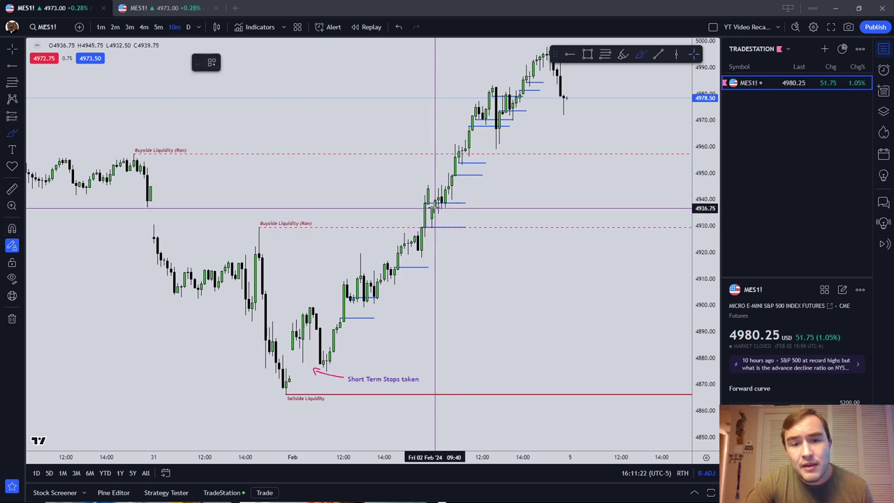
mouse_move(435, 206)
left_mouse_down()
mouse_move(425, 223)
mouse_move(435, 233)
mouse_move(431, 202)
left_mouse_up()
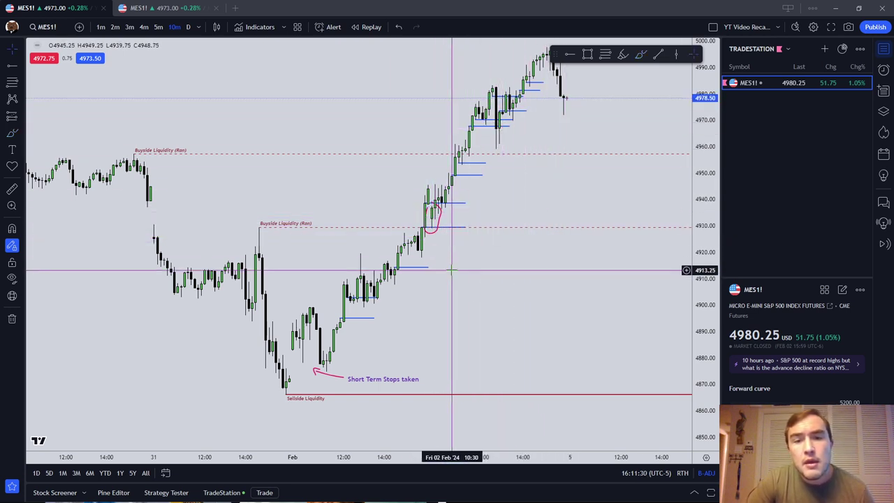
left_click(314, 63)
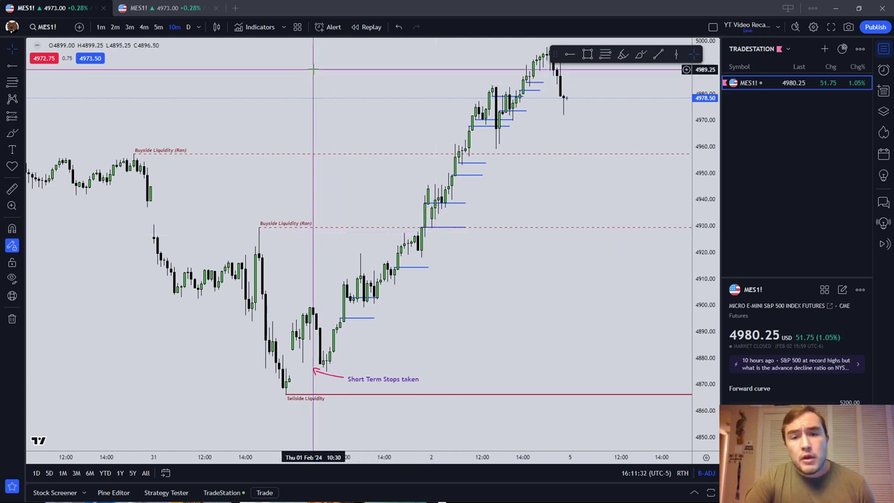
Delete the blue trend line at 4938.50 and the lower dashed "Buyside Liquidity (Ran)" ray
left_click_drag(533, 182, 485, 214)
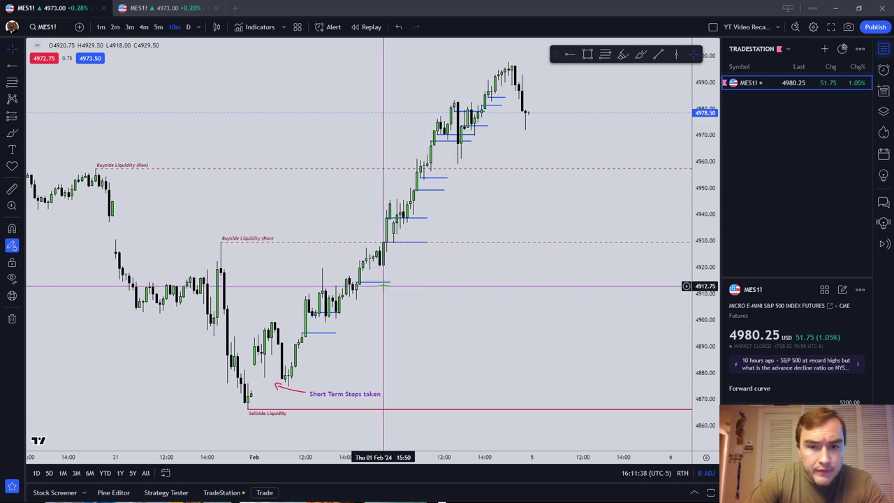
scroll(402, 266, "down", 2)
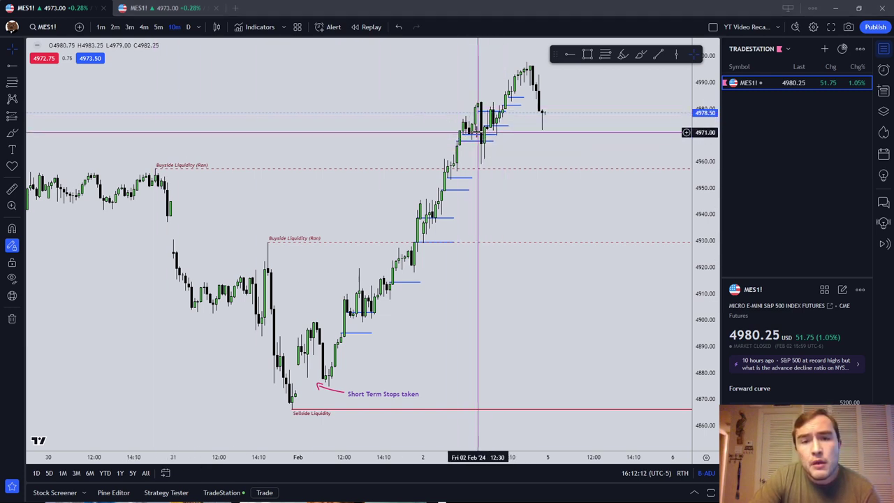
scroll(489, 154, "down", 2)
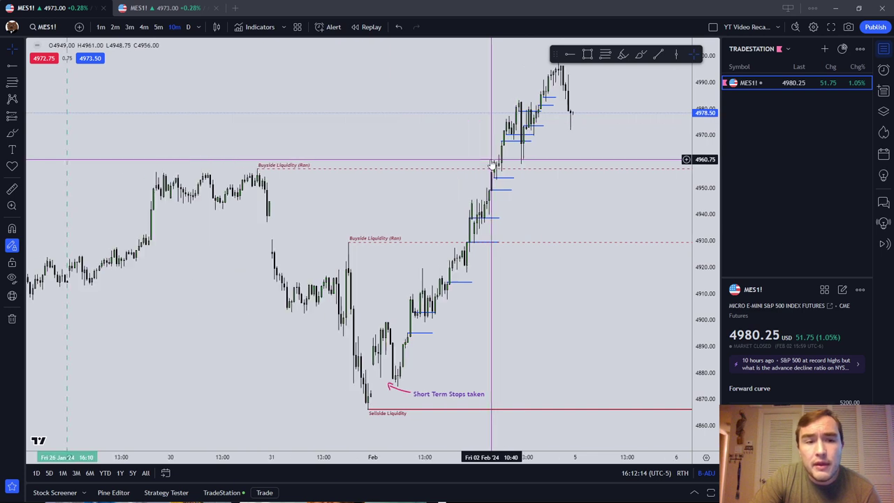
left_click(493, 218)
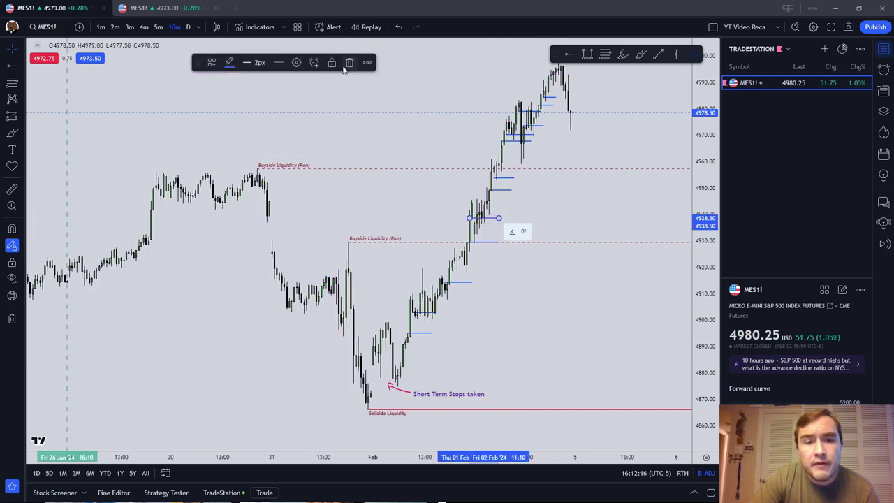
left_click(400, 133)
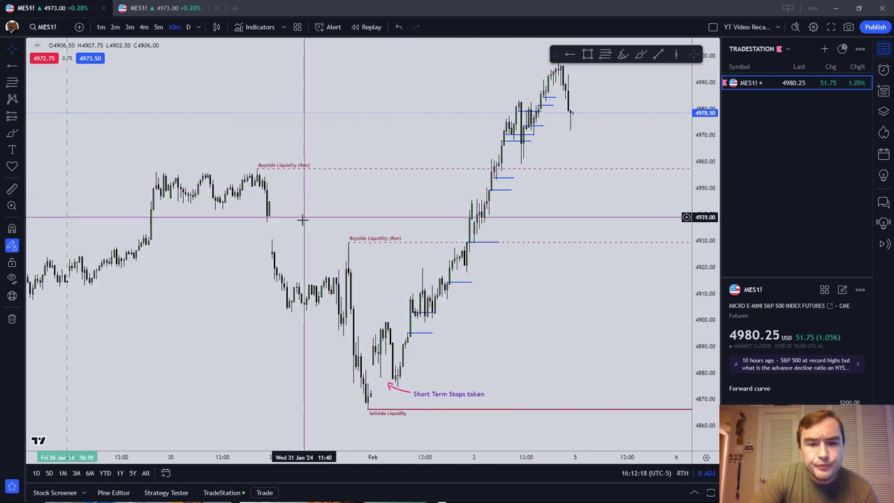
scroll(357, 171, "up", 2)
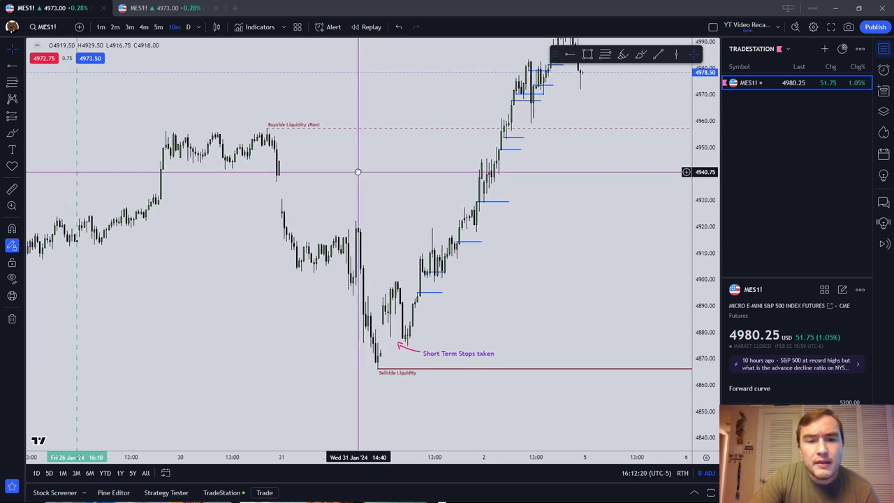
Remove all drawings from the chart
right_click(431, 260)
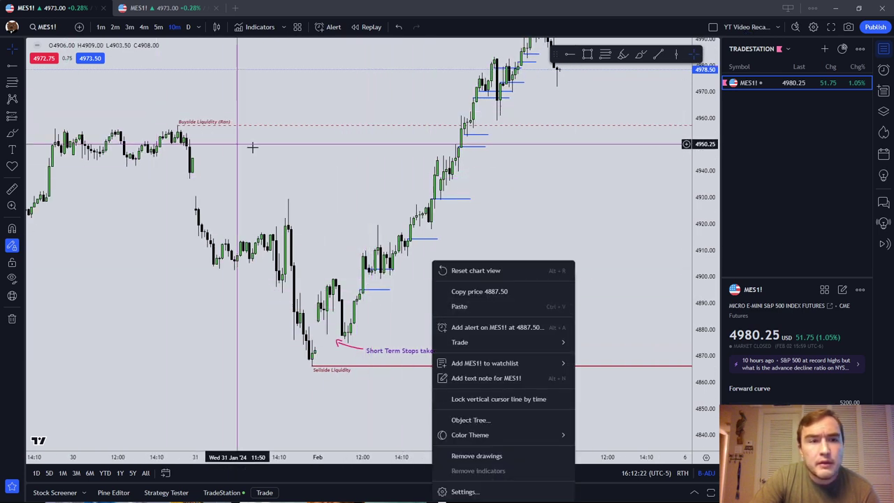
key("Escape")
right_click(509, 255)
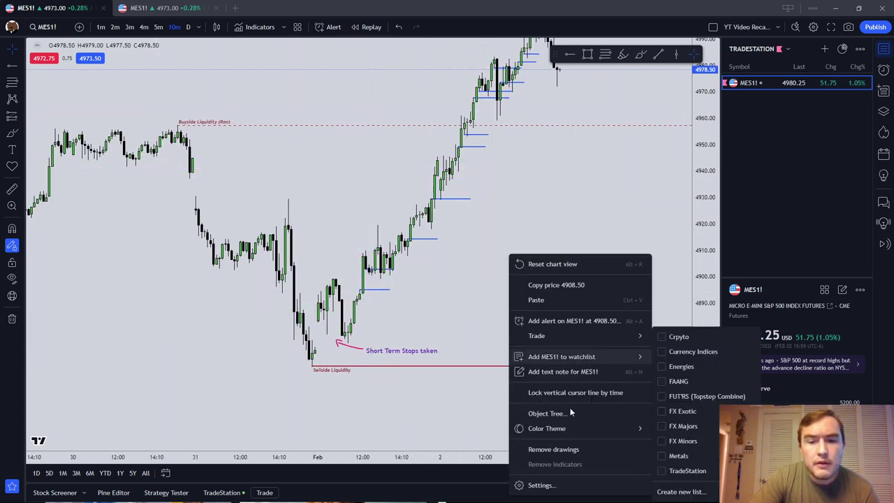
left_click(559, 451)
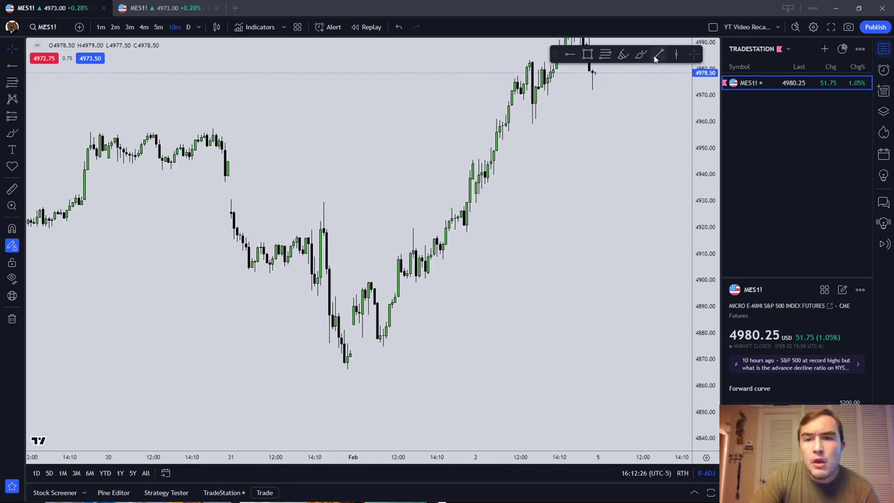
Place vertical dashed lines at the session closes of Jan 30 and Jan 31, both at 16:10
left_click(227, 244)
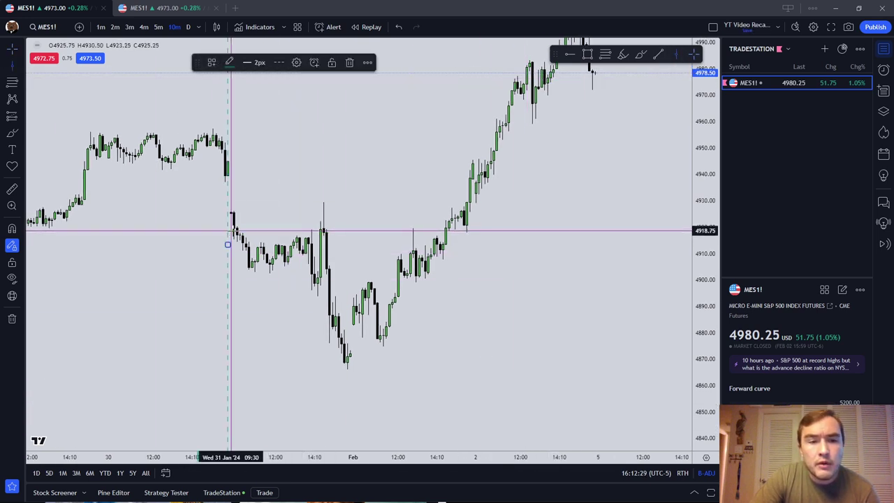
left_click(352, 264)
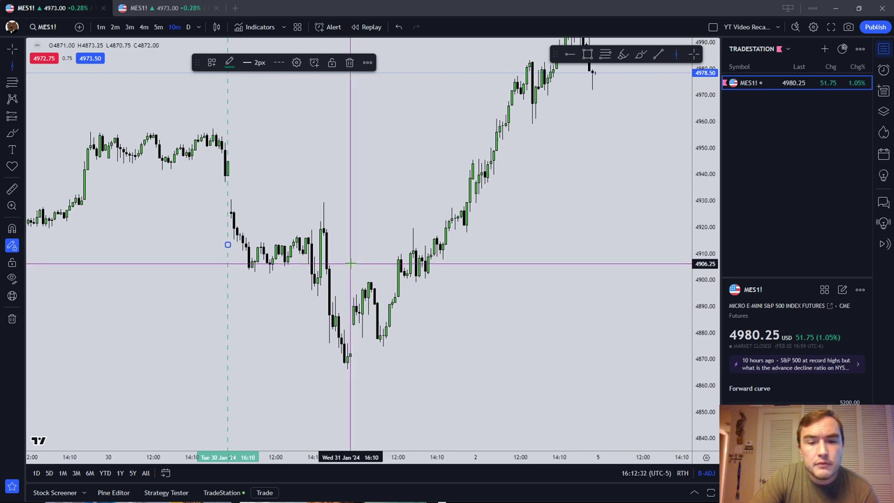
left_click_drag(402, 209, 431, 199)
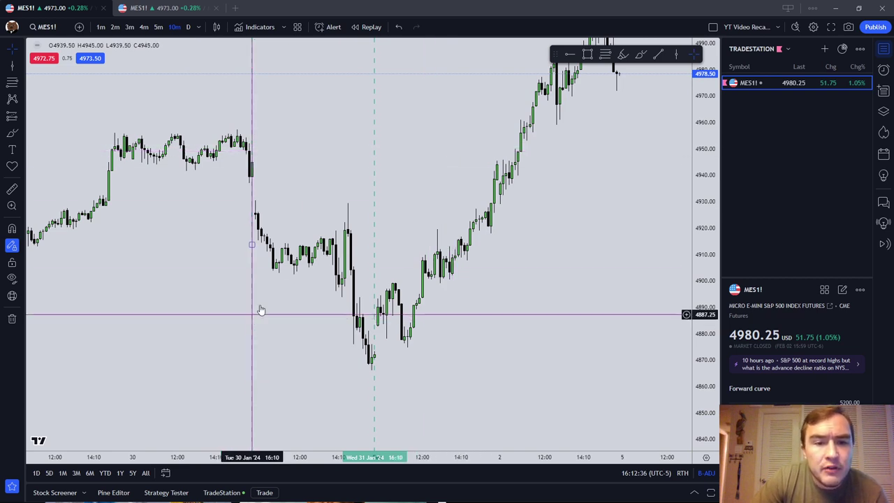
Brush a circle and arrow marking the Jan 31 14:30 swing high, plus four short horizontal strokes across the Jan 31 opening gap
left_click(644, 55)
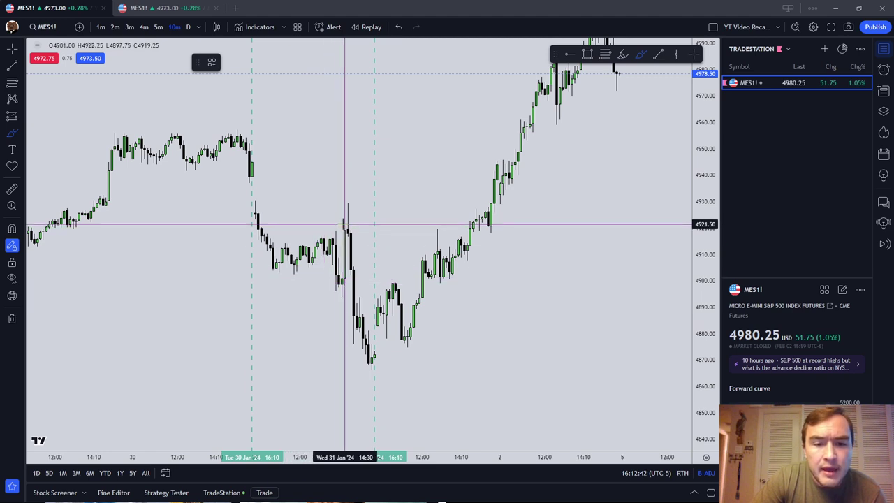
mouse_move(344, 224)
left_mouse_down()
mouse_move(359, 329)
mouse_move(302, 205)
mouse_move(338, 218)
mouse_move(336, 231)
mouse_move(360, 211)
mouse_move(331, 214)
mouse_move(332, 235)
mouse_move(335, 219)
mouse_move(336, 229)
left_mouse_up()
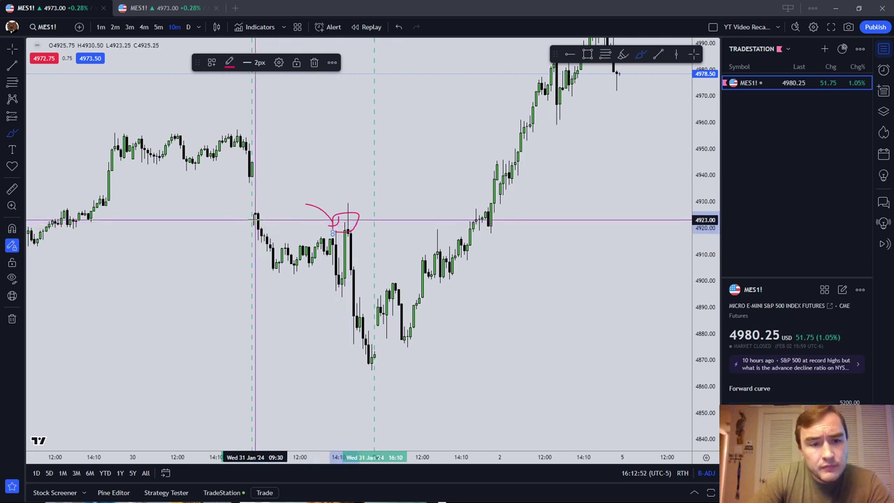
mouse_move(256, 220)
left_mouse_down()
mouse_move(271, 220)
mouse_move(256, 221)
mouse_move(262, 181)
left_mouse_up()
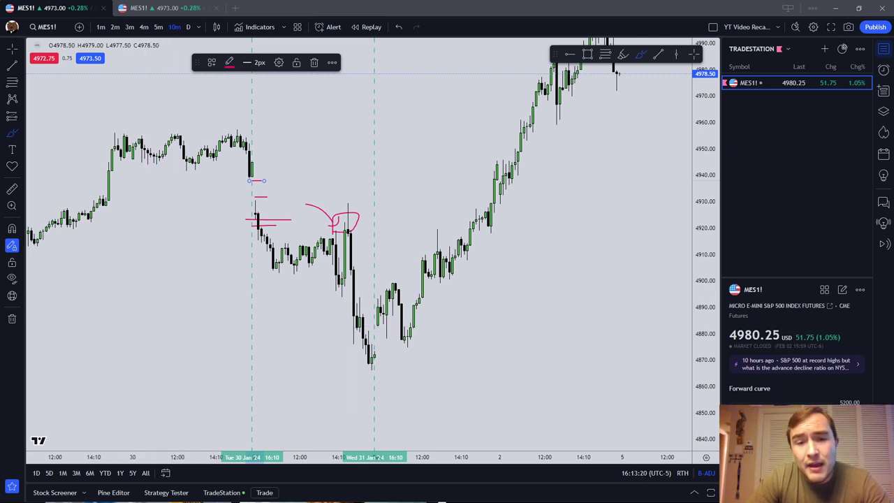
key("Escape")
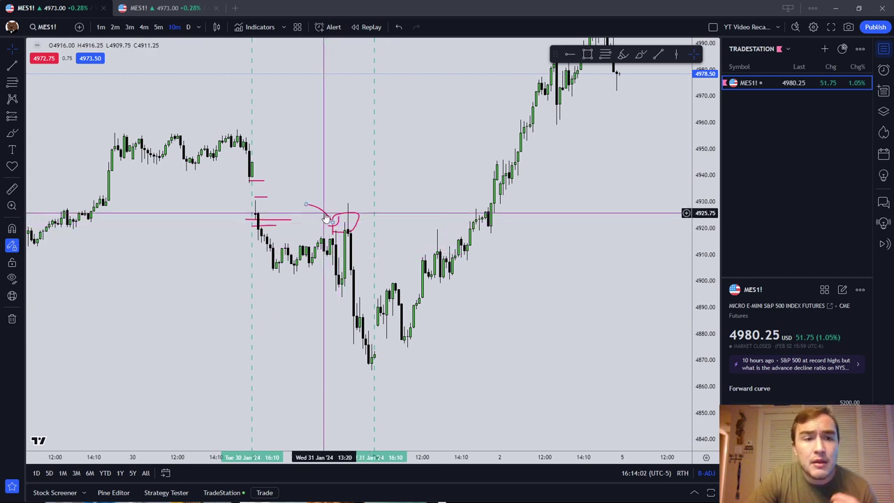
left_click_drag(325, 218, 334, 225)
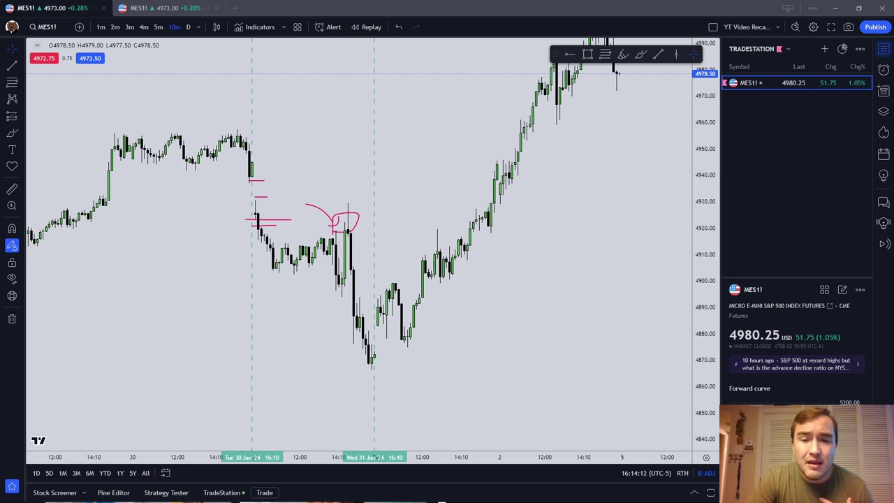
Clear the brush strokes and both vertical lines by removing all drawings
left_click_drag(98, 313, 205, 313)
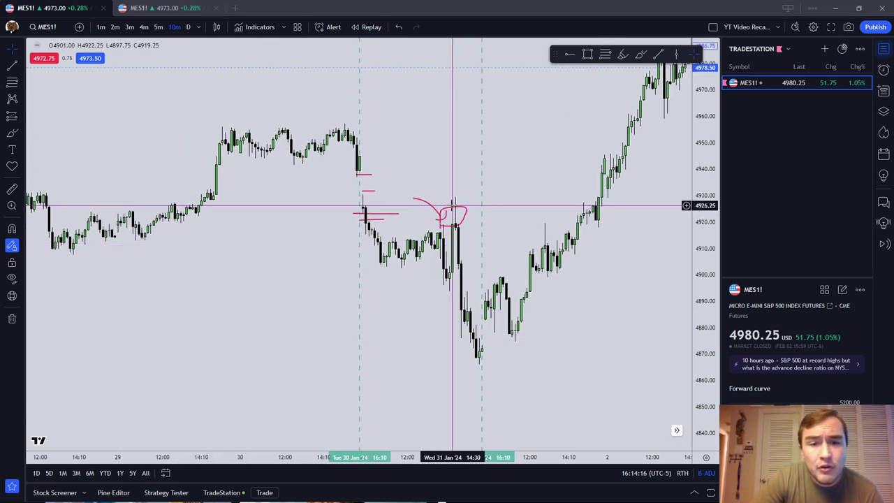
left_click_drag(506, 197, 429, 200)
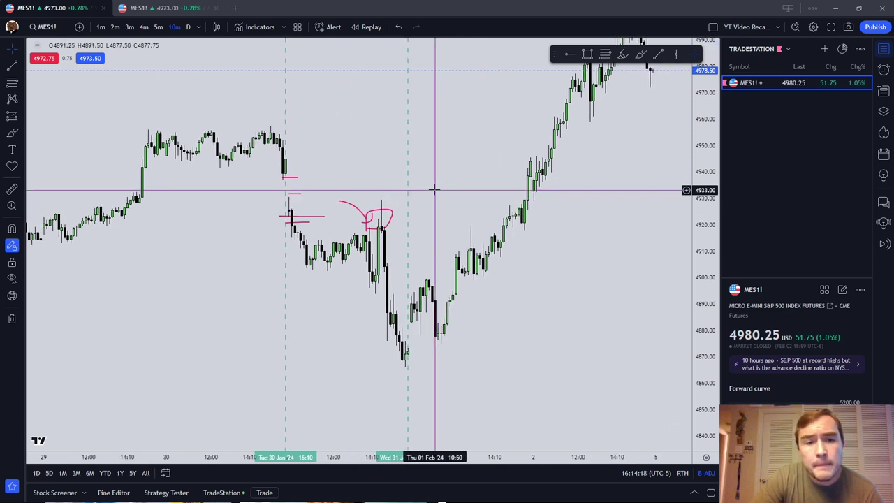
right_click(364, 155)
left_click(408, 349)
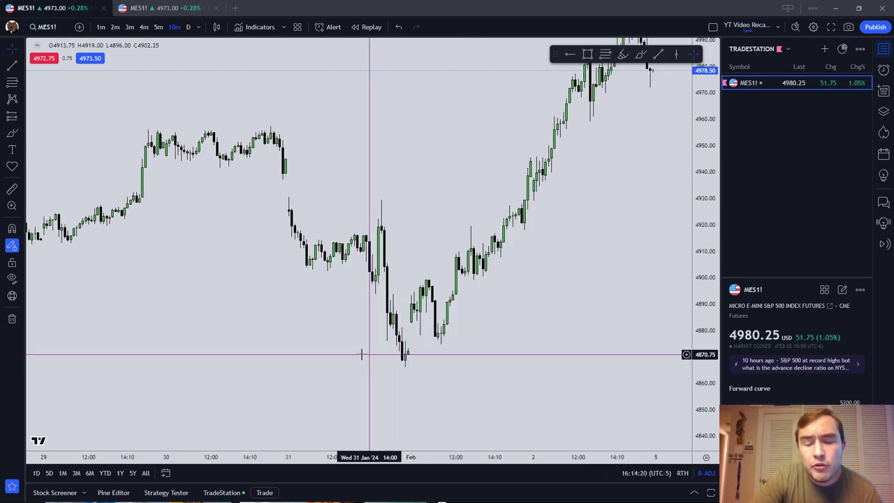
left_click_drag(225, 357, 368, 357)
scroll(273, 357, "down", 1)
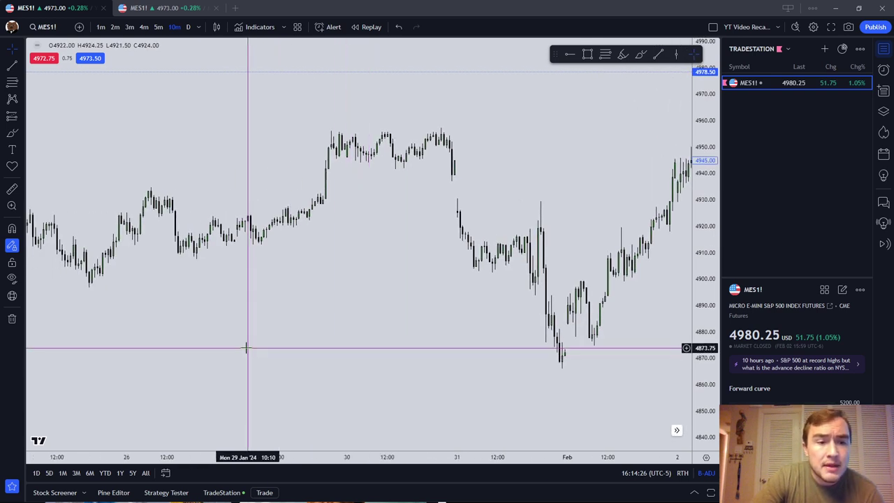
left_click_drag(234, 351, 339, 358)
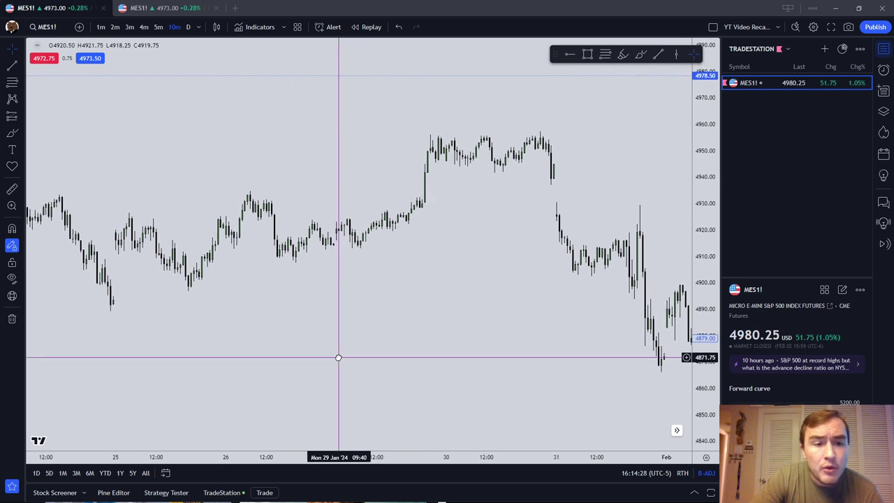
left_click_drag(243, 410, 133, 461)
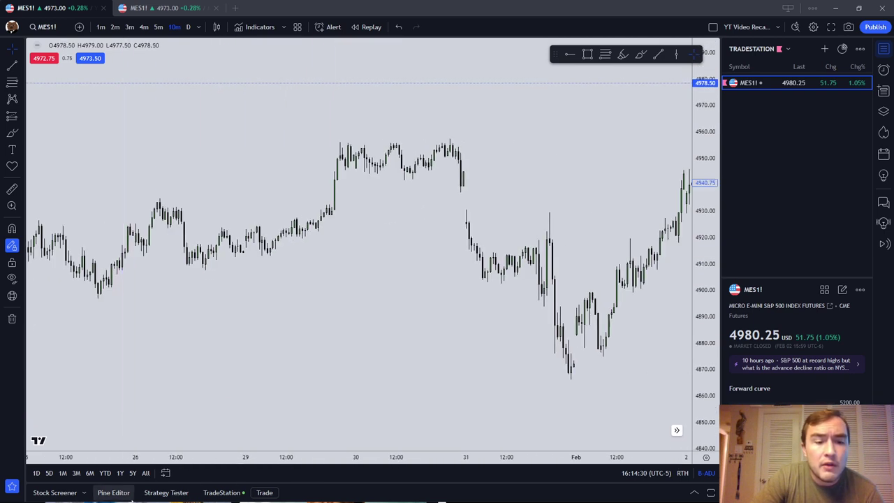